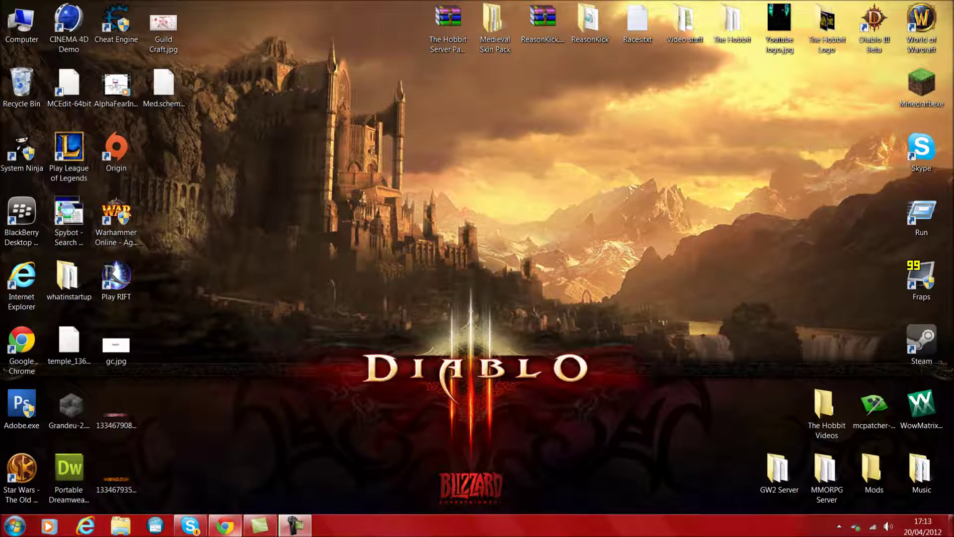
# - Switch to Chrome, examine the Game-Tuts Modio download page with its Modio 3 and Modio 4 Beta links, and minimize the browser
pyautogui.moveTo(225, 525)
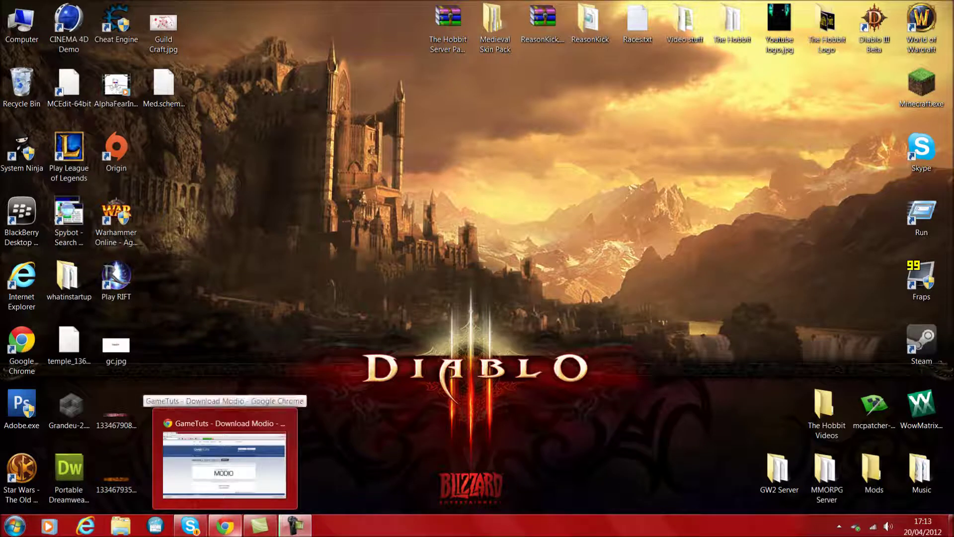
pyautogui.click(225, 526)
pyautogui.click(225, 525)
pyautogui.click(225, 525)
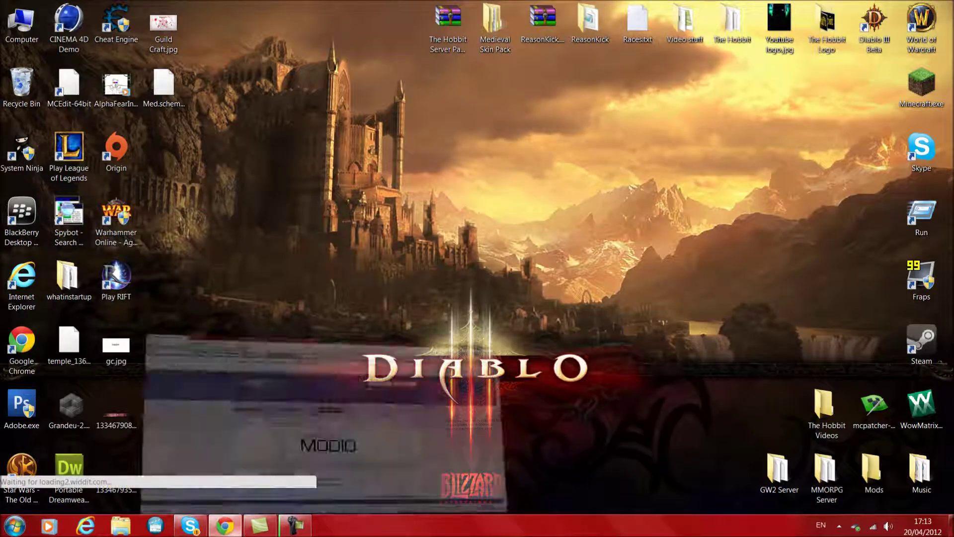
pyautogui.click(225, 525)
pyautogui.click(225, 525)
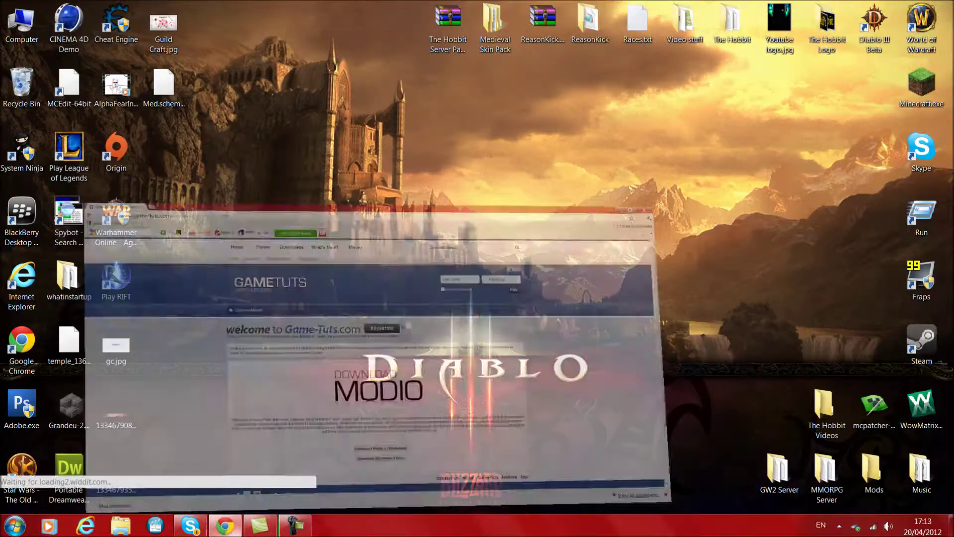
pyautogui.scroll(-1, 472, 271)
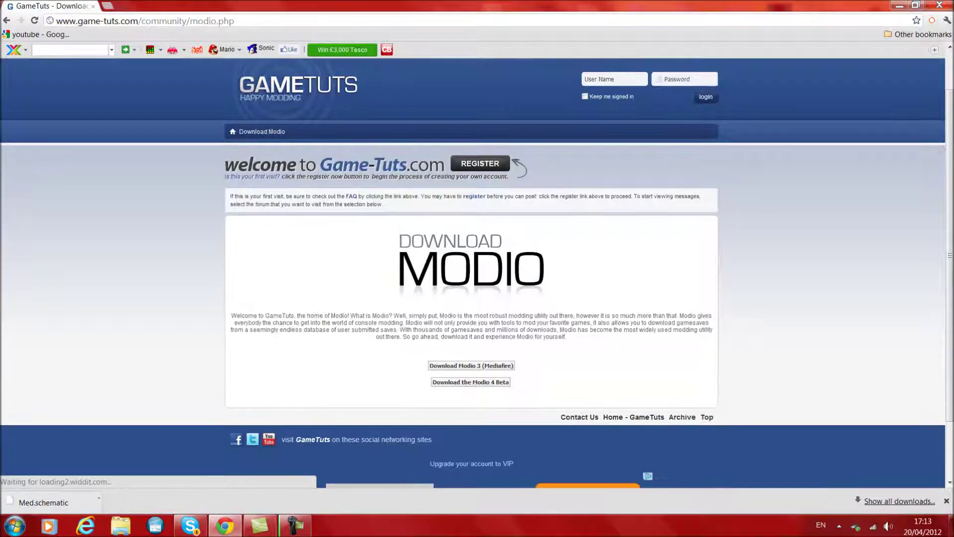
pyautogui.scroll(-2, 477, 270)
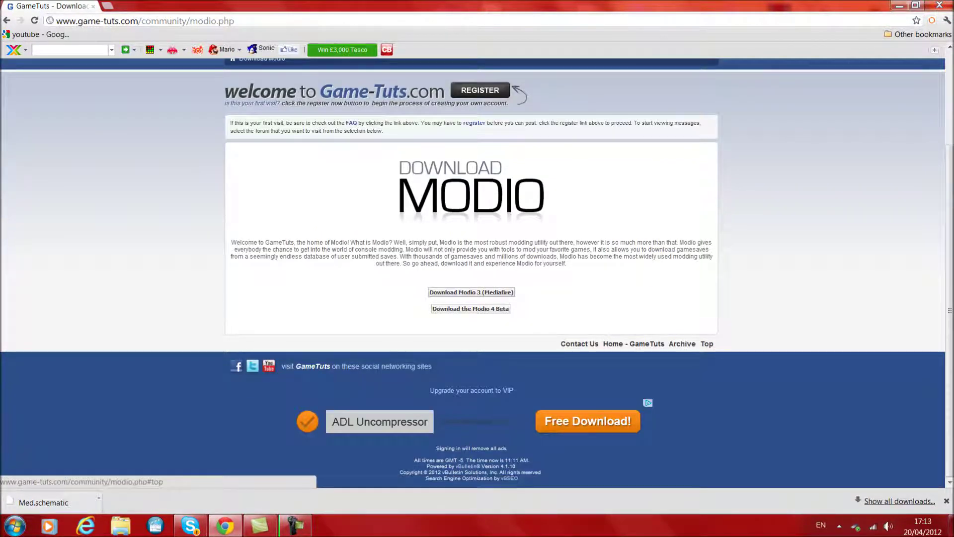
pyautogui.scroll(3, 706, 343)
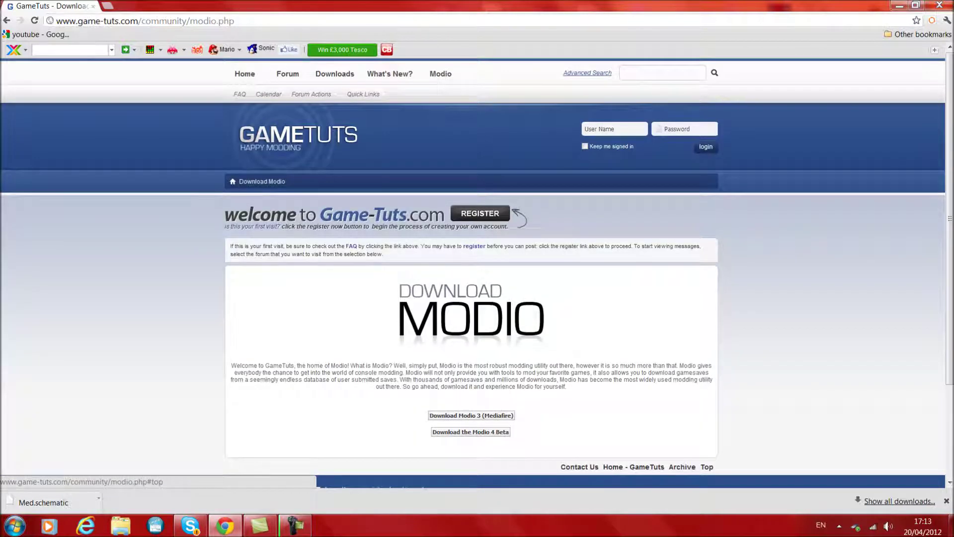
pyautogui.scroll(-1, 706, 343)
pyautogui.scroll(-2, 706, 343)
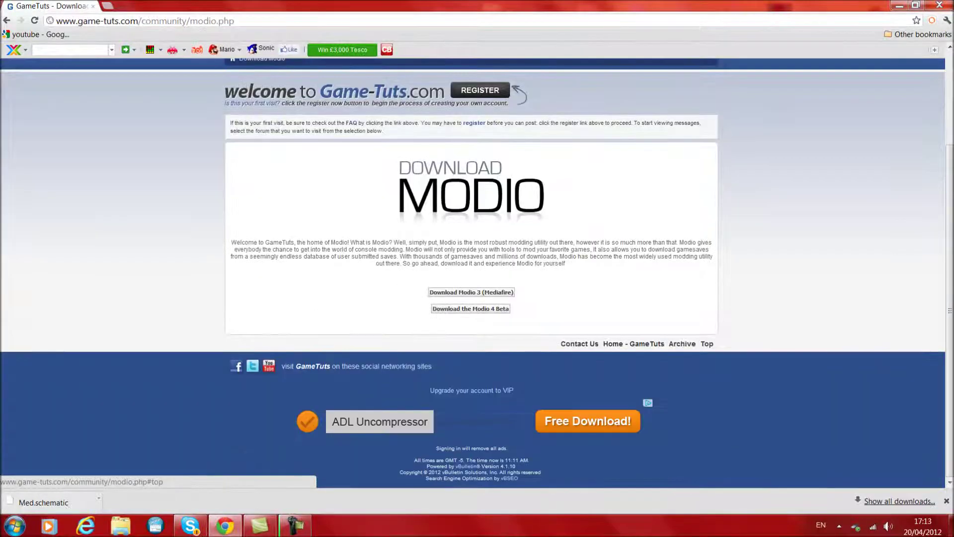
pyautogui.scroll(3, 706, 343)
pyautogui.scroll(-3, 706, 344)
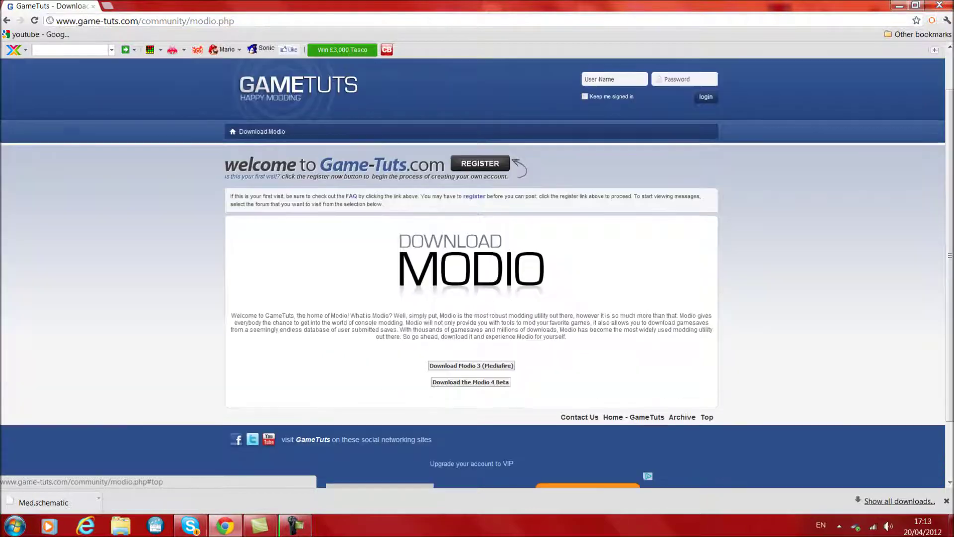
pyautogui.scroll(3, 706, 344)
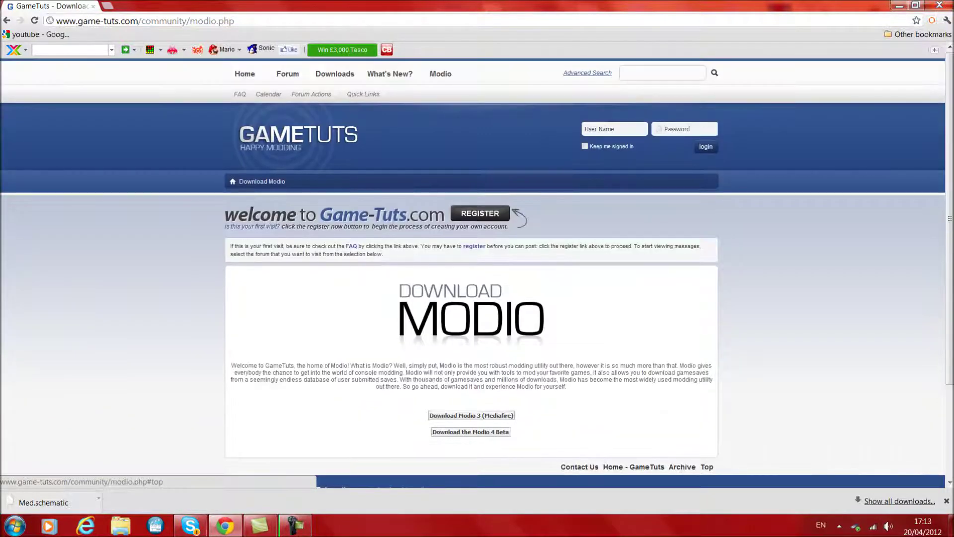
pyautogui.scroll(-1, 707, 344)
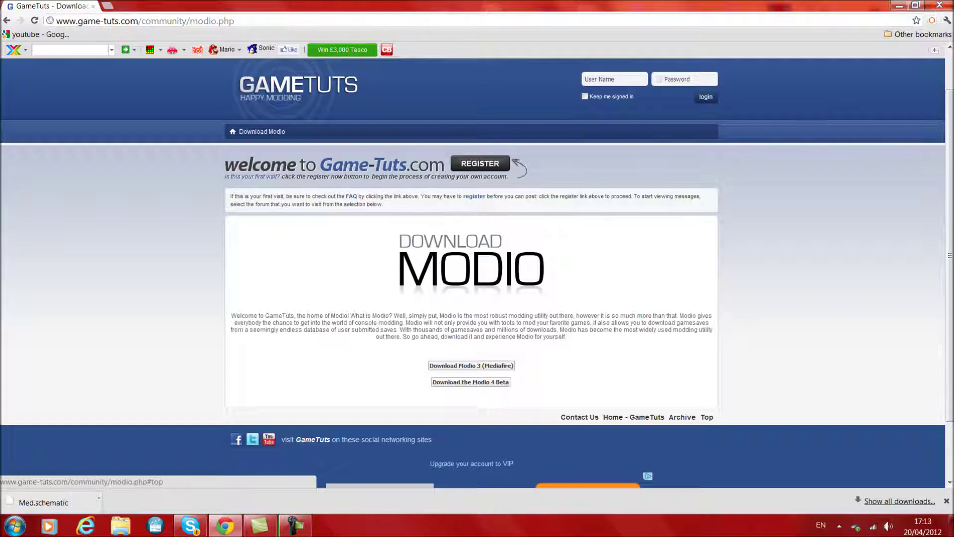
pyautogui.scroll(1, 707, 417)
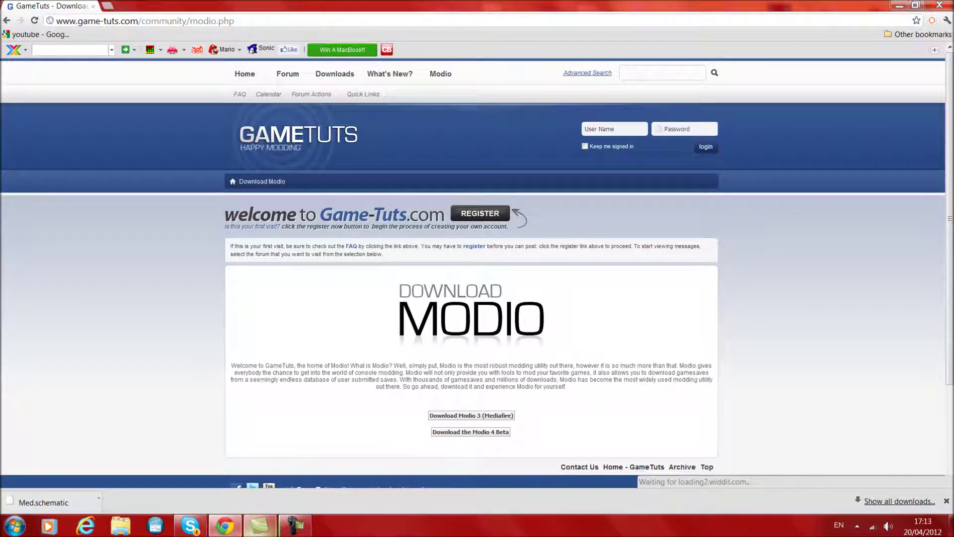
pyautogui.click(225, 525)
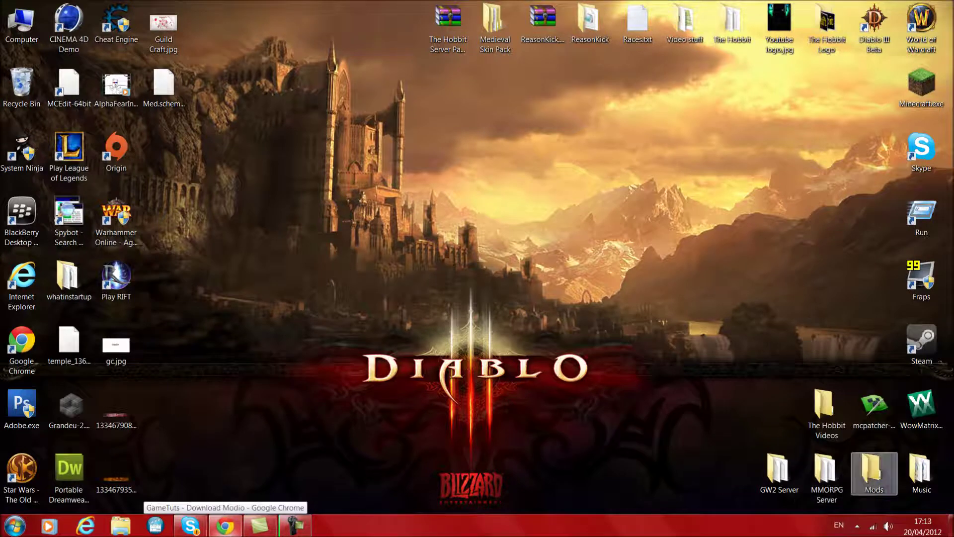
# - Launch Modio 4 Beta.exe from the desktop's Mods folder and move the program file onto the desktop
pyautogui.doubleClick(873, 469)
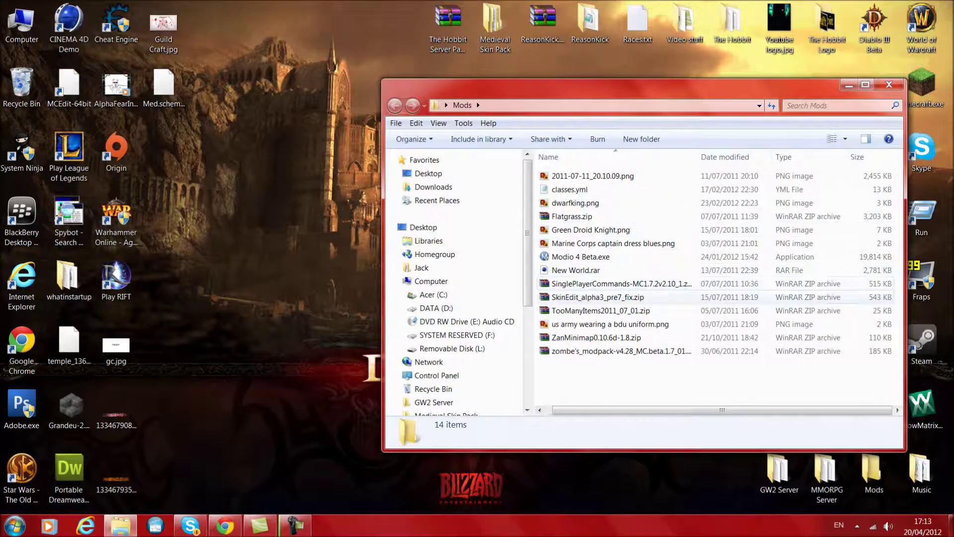
pyautogui.click(579, 256)
pyautogui.press('Return')
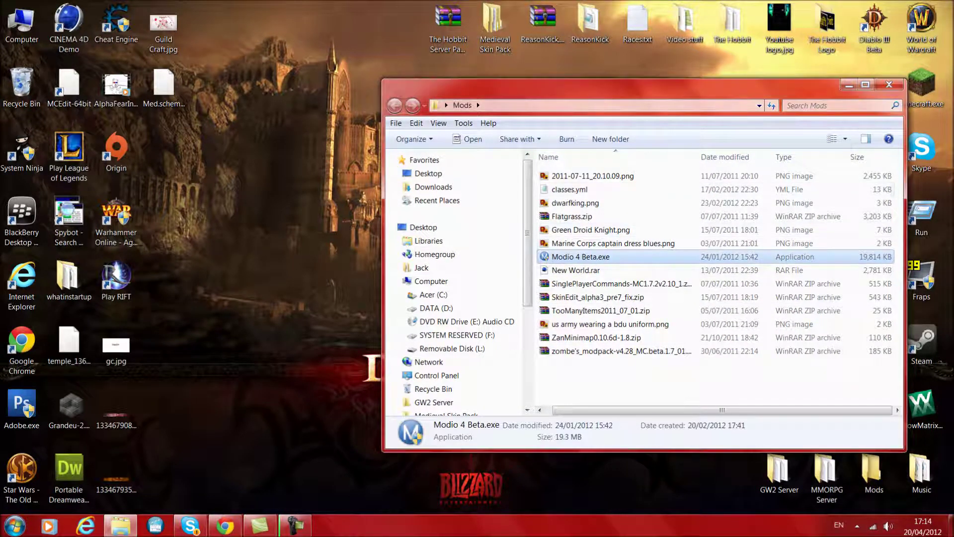
pyautogui.moveTo(536, 234); pyautogui.dragTo(305, 219)
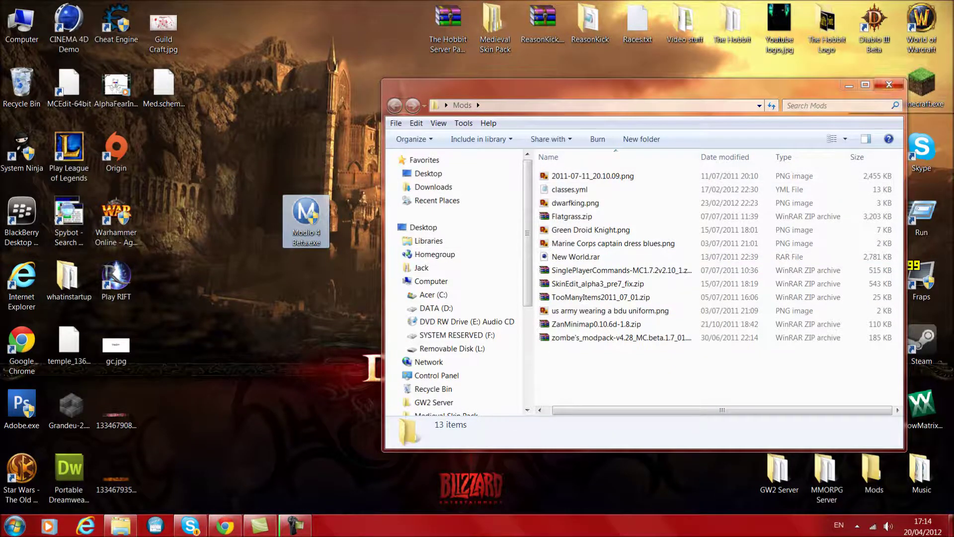
pyautogui.hotkey('alt', 'F4')
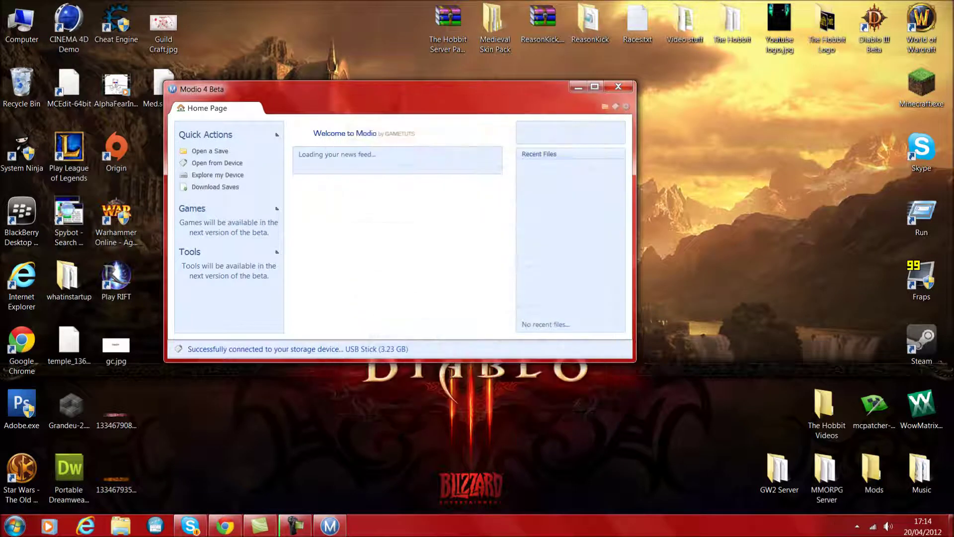
# - Dismiss Modio's sign-in error and move its window clear of the Modio 4 Beta.exe desktop icon
pyautogui.click(573, 402)
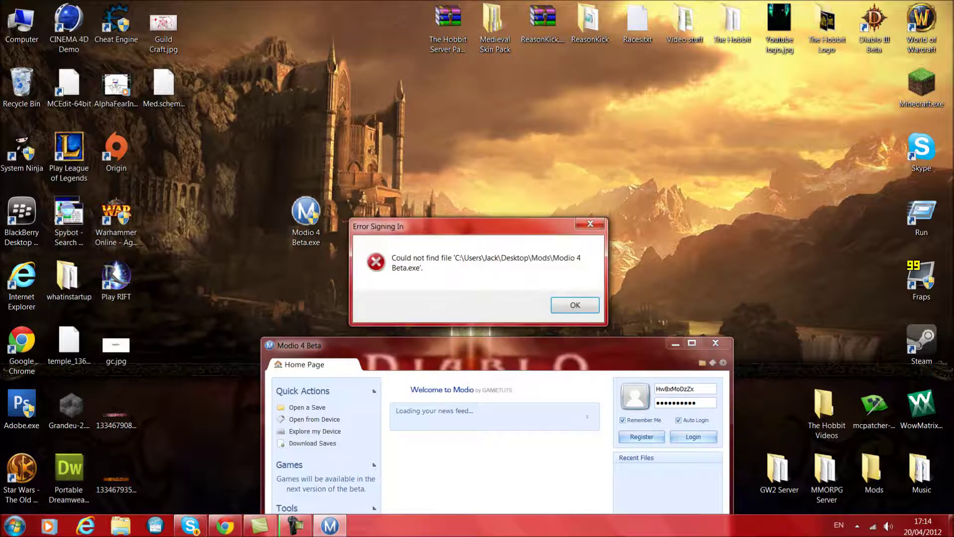
pyautogui.click(575, 305)
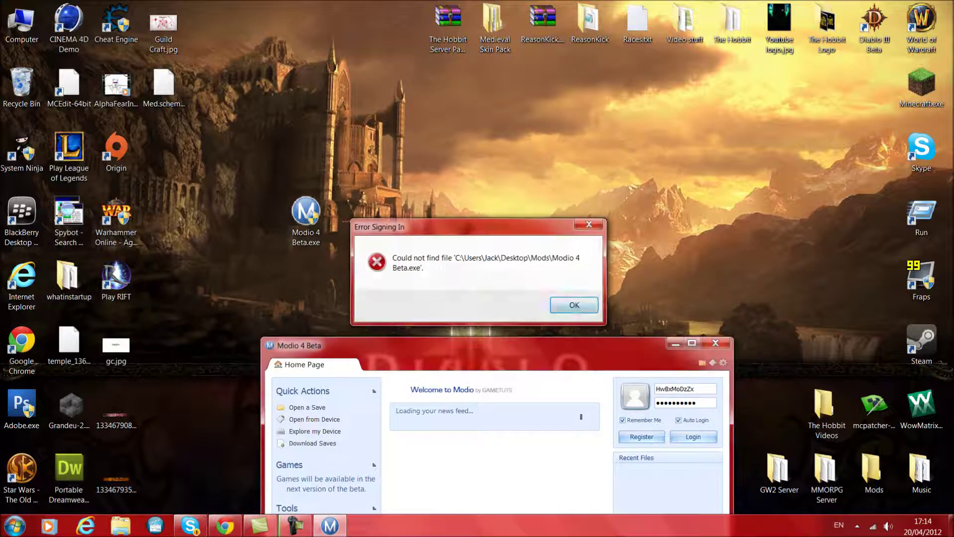
pyautogui.moveTo(537, 346); pyautogui.dragTo(585, 293)
# - Scan Modio 4 Beta.exe on the desktop with AVG and close the scan results
pyautogui.rightClick(309, 211)
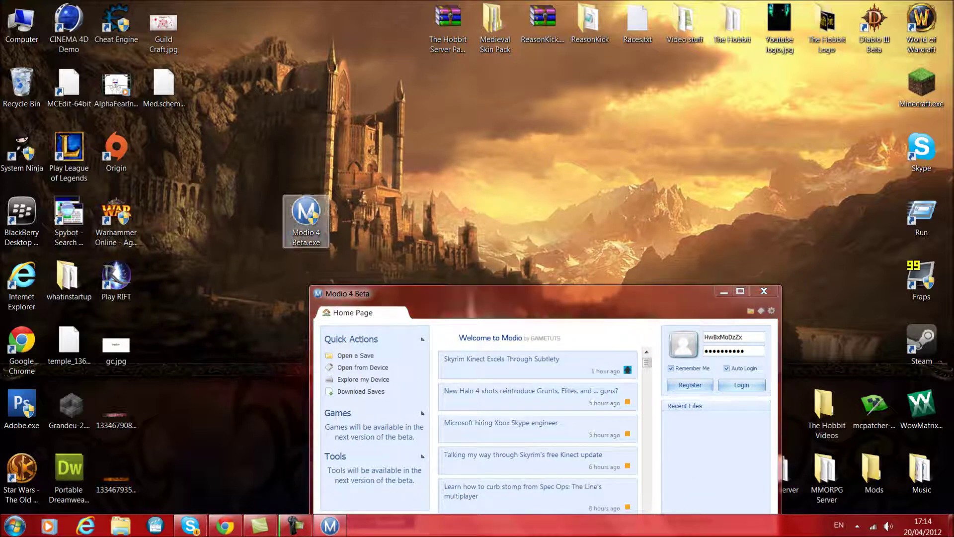
pyautogui.click(351, 256)
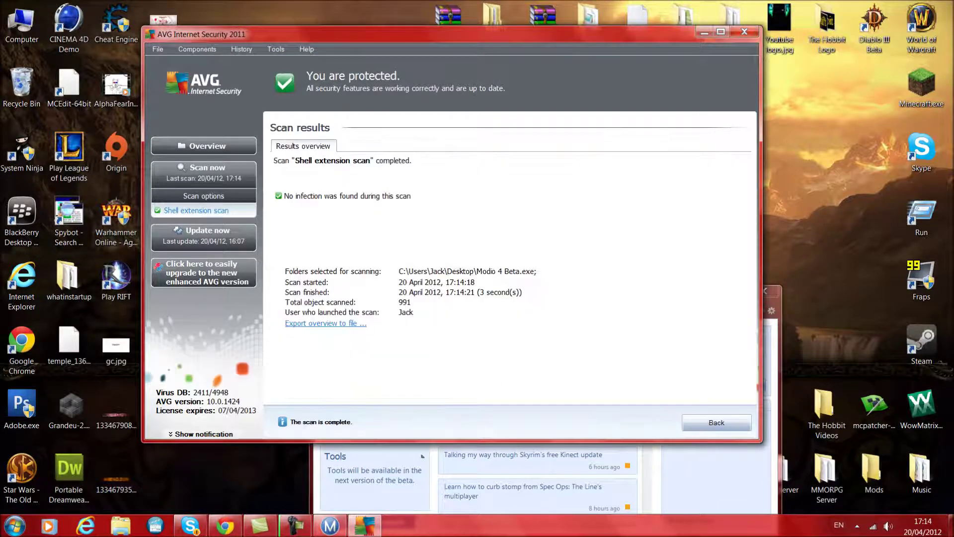
pyautogui.click(743, 31)
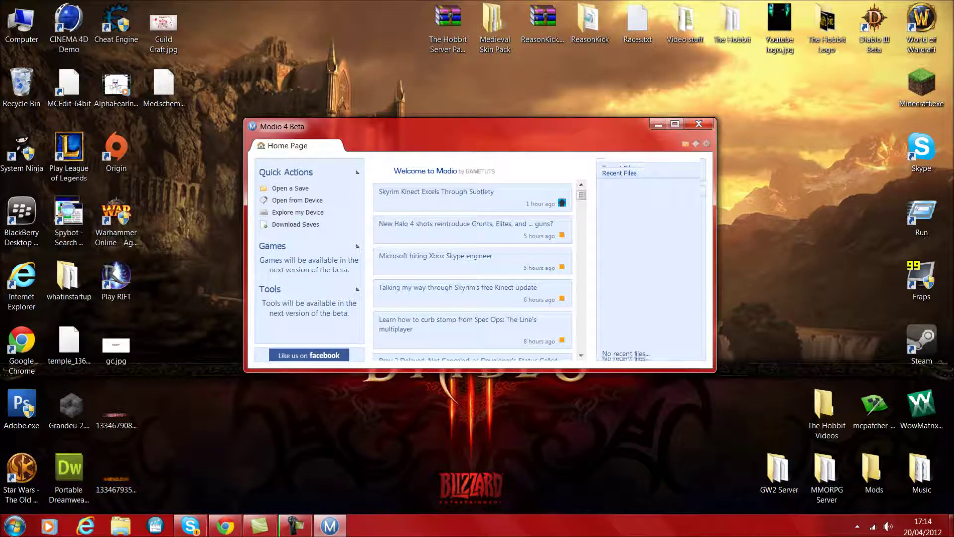
# - Look through the news feed on Modio's home page, maximizing the window and restoring it to its smaller size
pyautogui.click(572, 303)
pyautogui.scroll(-5, 471, 271)
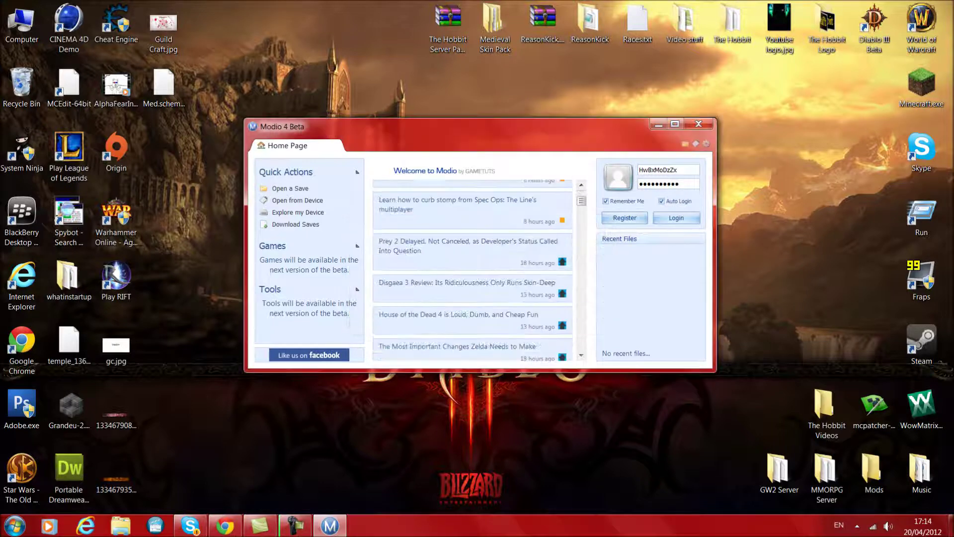
pyautogui.scroll(3, 472, 271)
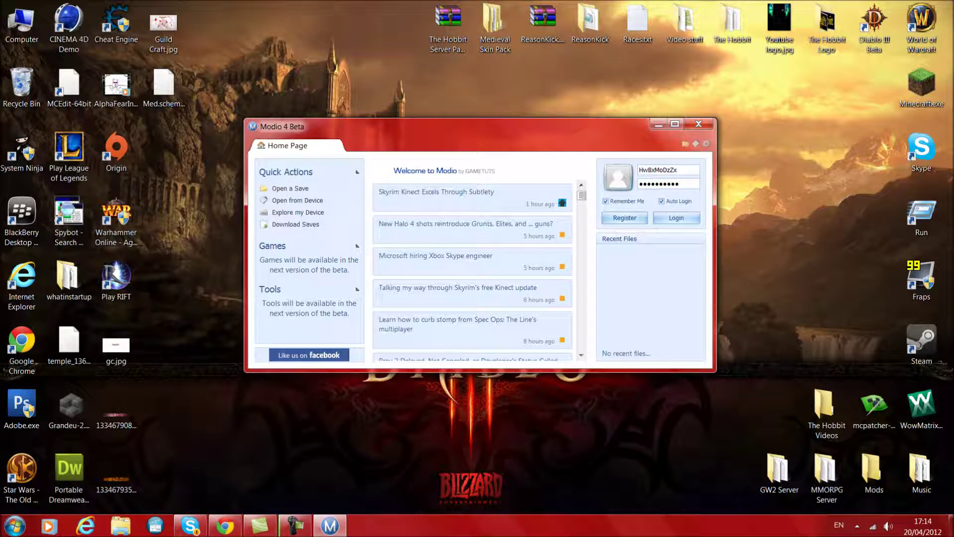
pyautogui.click(675, 124)
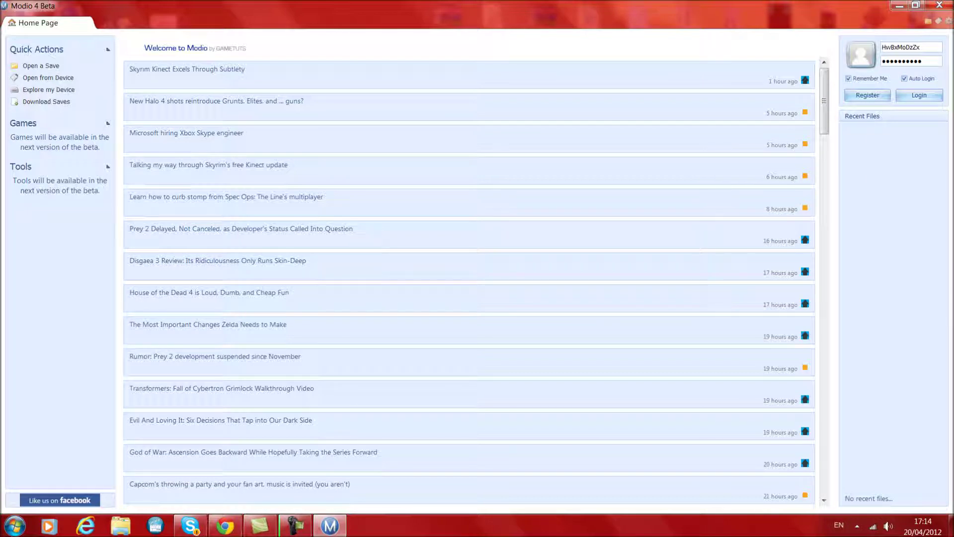
pyautogui.scroll(-3, 469, 282)
pyautogui.scroll(3, 469, 283)
pyautogui.scroll(-3, 469, 282)
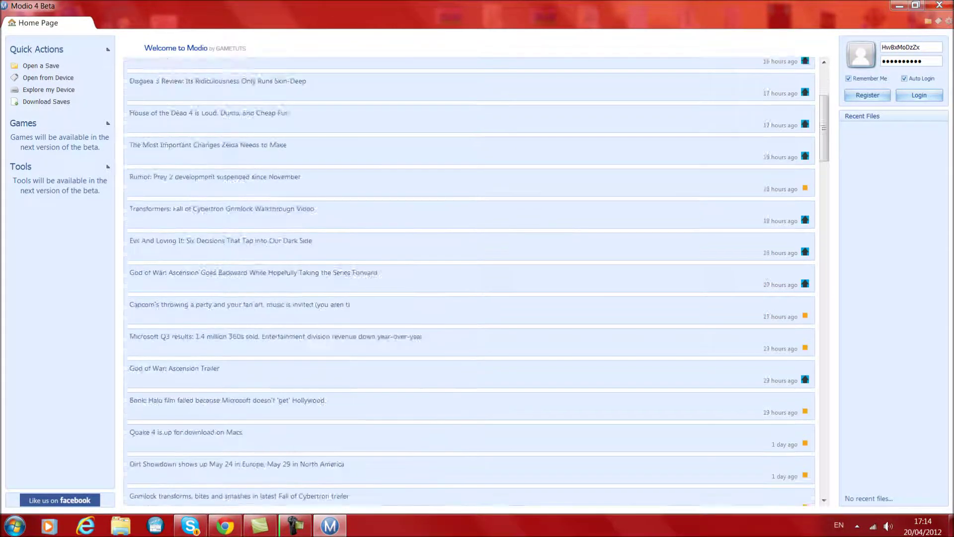
pyautogui.scroll(6, 470, 280)
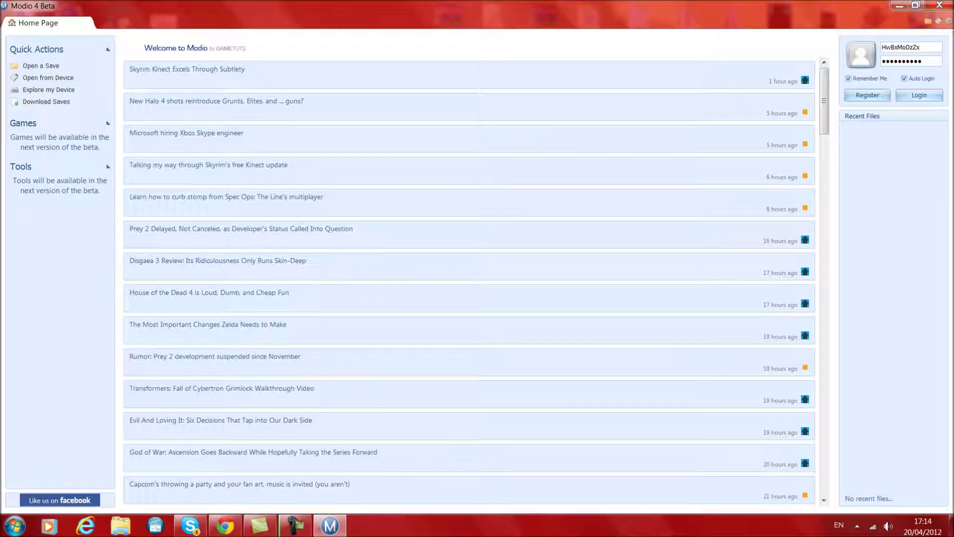
pyautogui.scroll(-3, 470, 281)
pyautogui.scroll(3, 469, 281)
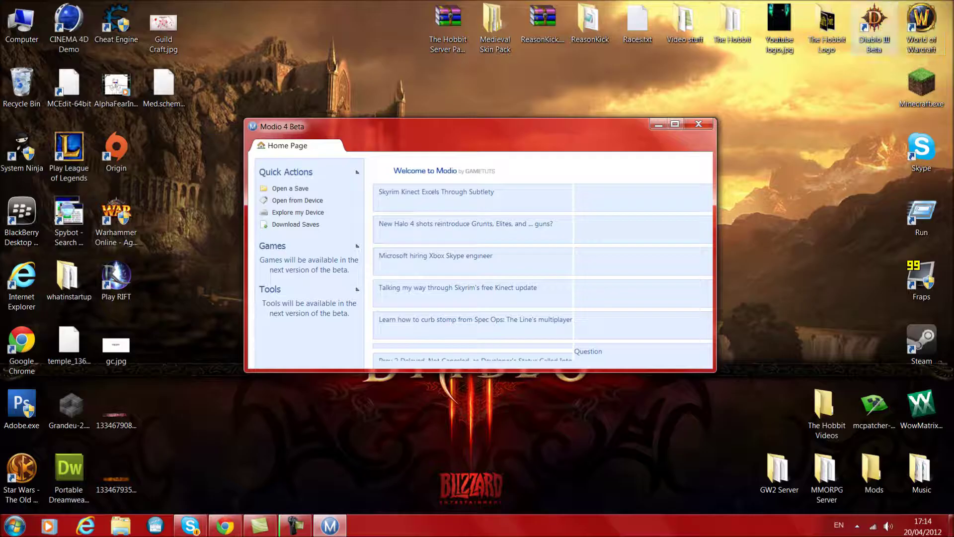
pyautogui.click(915, 5)
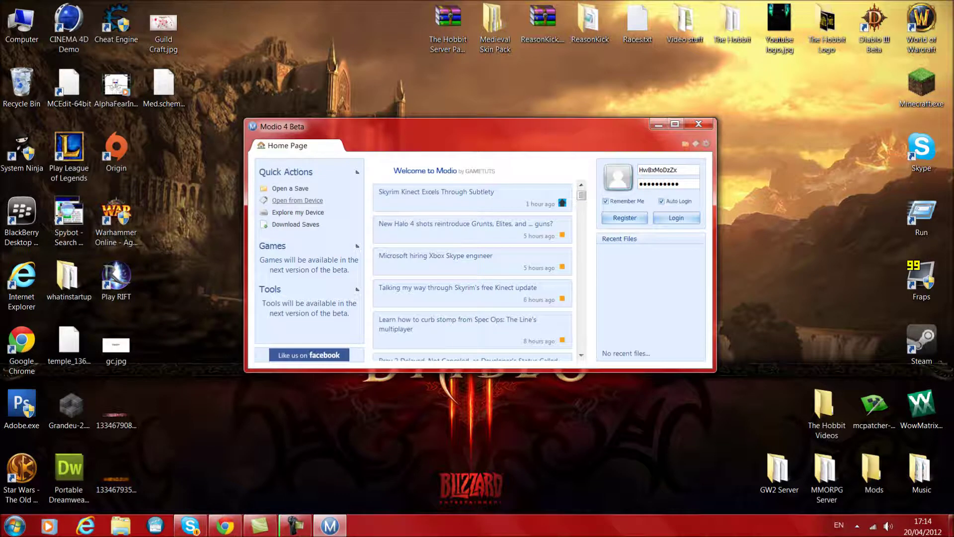
# - Open the listed profile from the storage device, view the first game's saves, and return to the game list
pyautogui.click(297, 200)
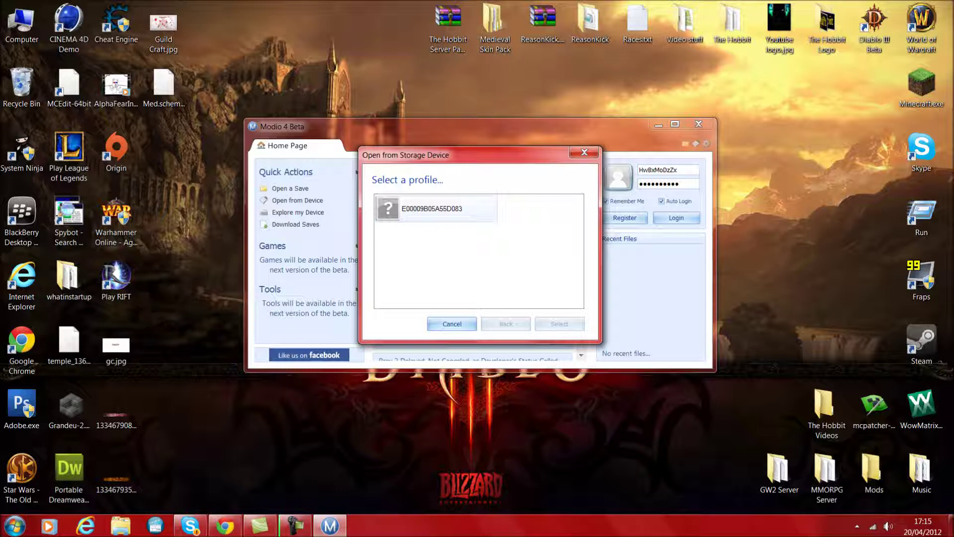
pyautogui.doubleClick(432, 209)
pyautogui.moveTo(472, 154); pyautogui.dragTo(830, 132)
pyautogui.doubleClick(795, 186)
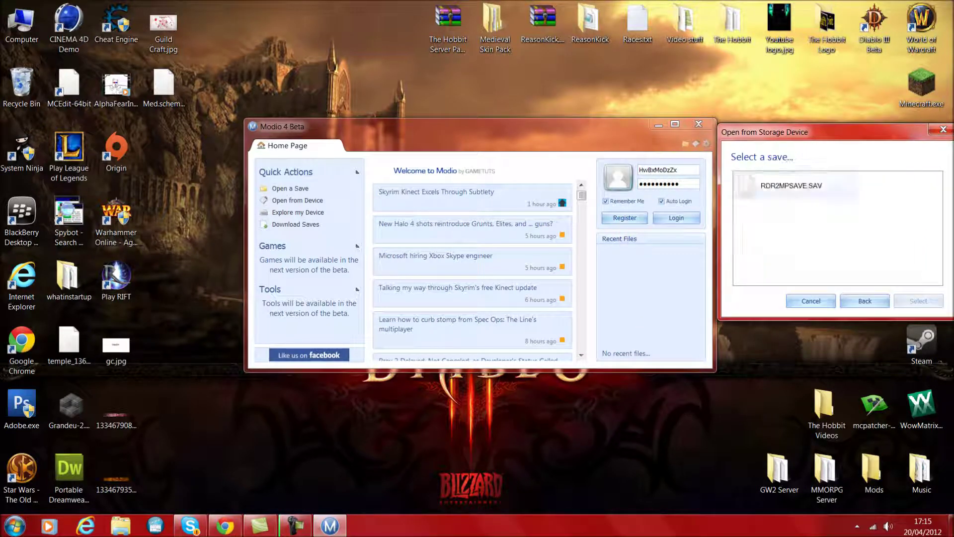
pyautogui.click(864, 301)
# - List the second game's saves on the storage device and open autosave3.exs
pyautogui.click(795, 213)
pyautogui.doubleClick(795, 213)
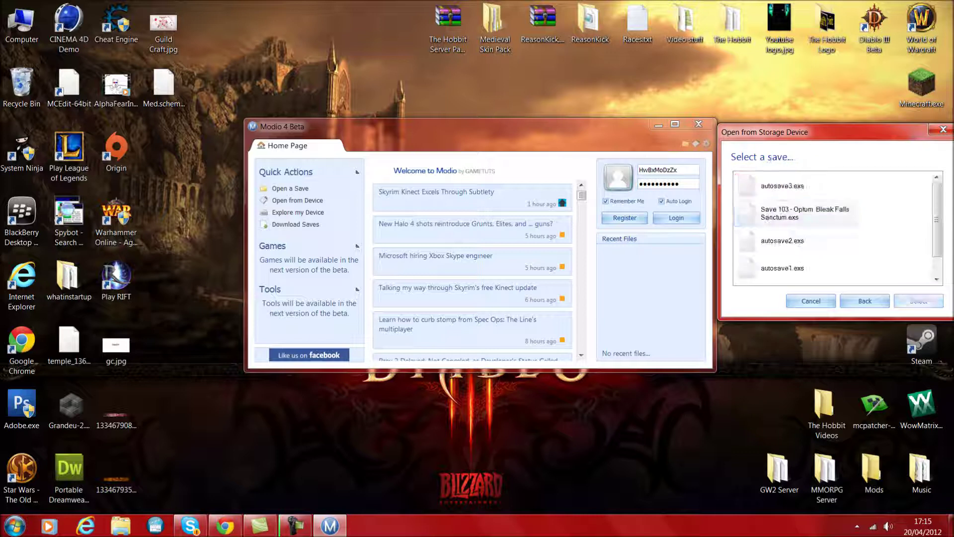
pyautogui.moveTo(937, 219); pyautogui.dragTo(937, 233)
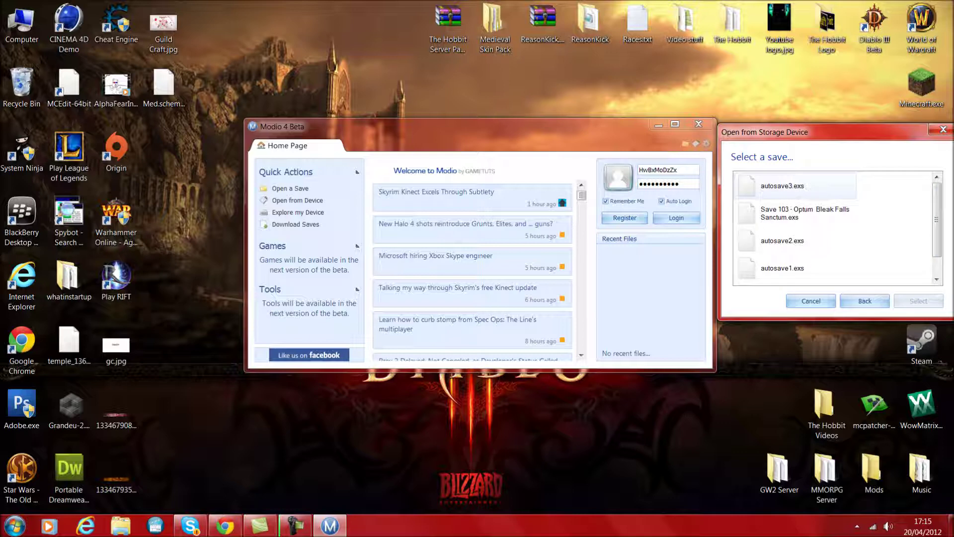
pyautogui.doubleClick(794, 186)
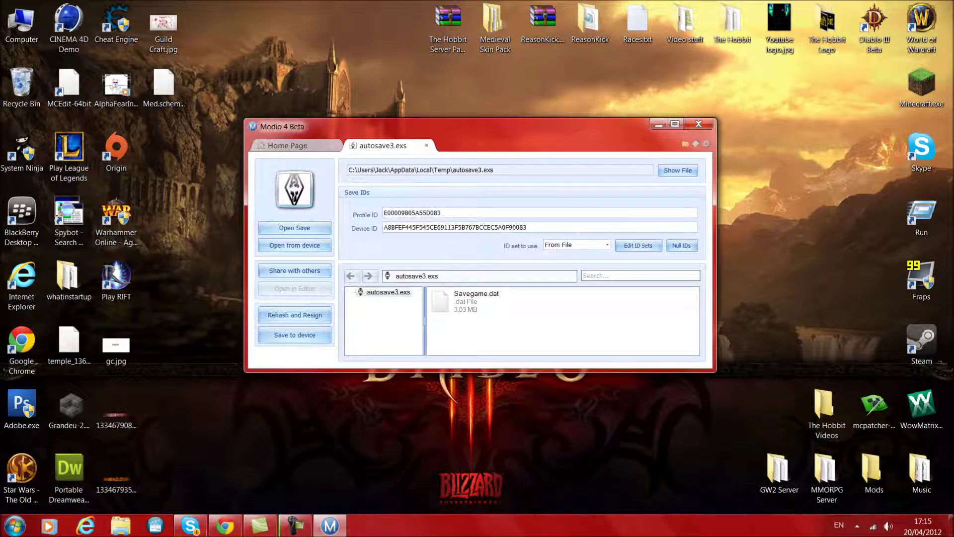
pyautogui.click(287, 145)
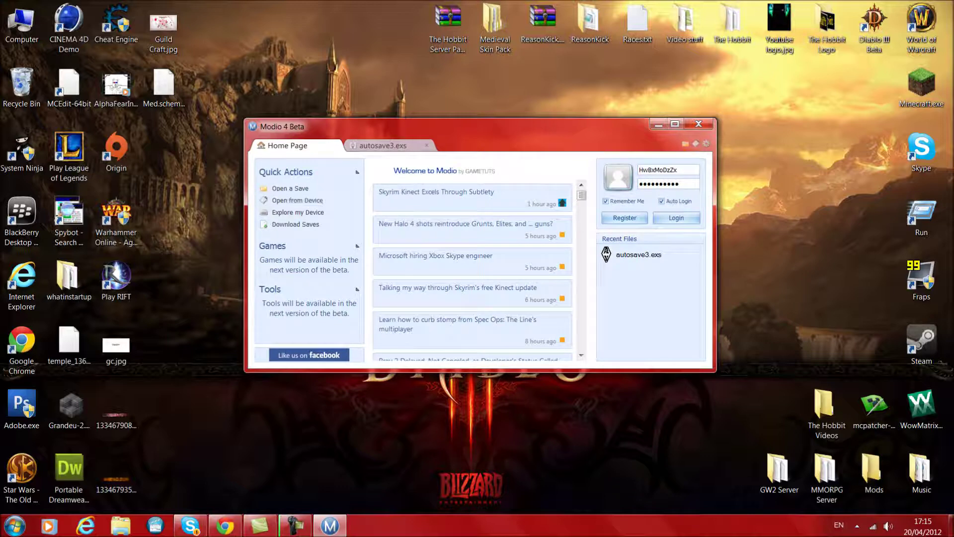
pyautogui.click(382, 145)
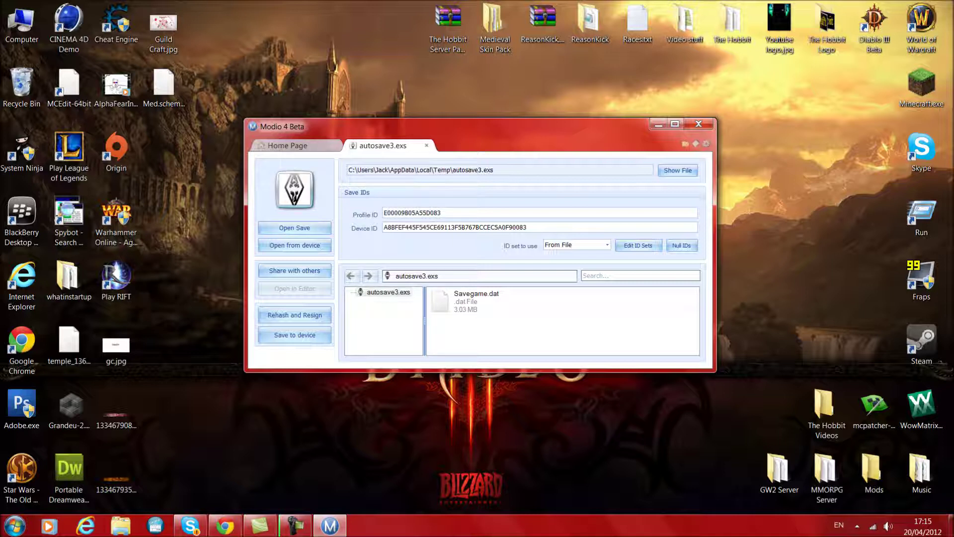
# - Try to open the online save downloads from the home page, and close that page again
pyautogui.click(288, 145)
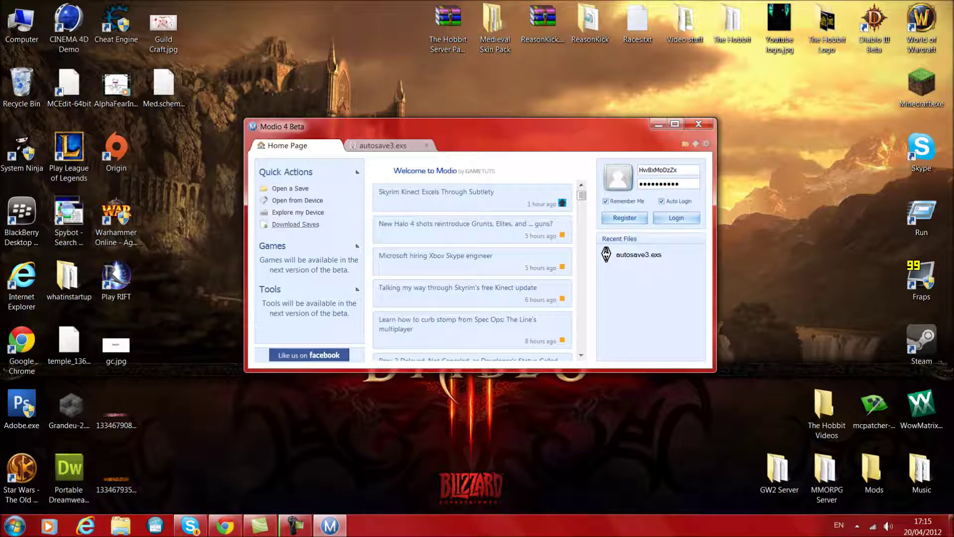
pyautogui.click(296, 224)
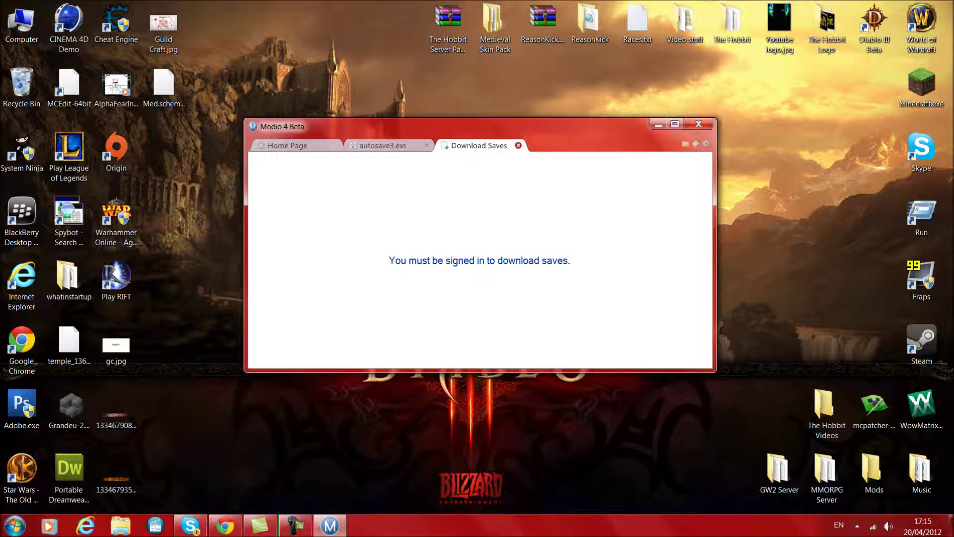
pyautogui.click(518, 146)
pyautogui.click(288, 146)
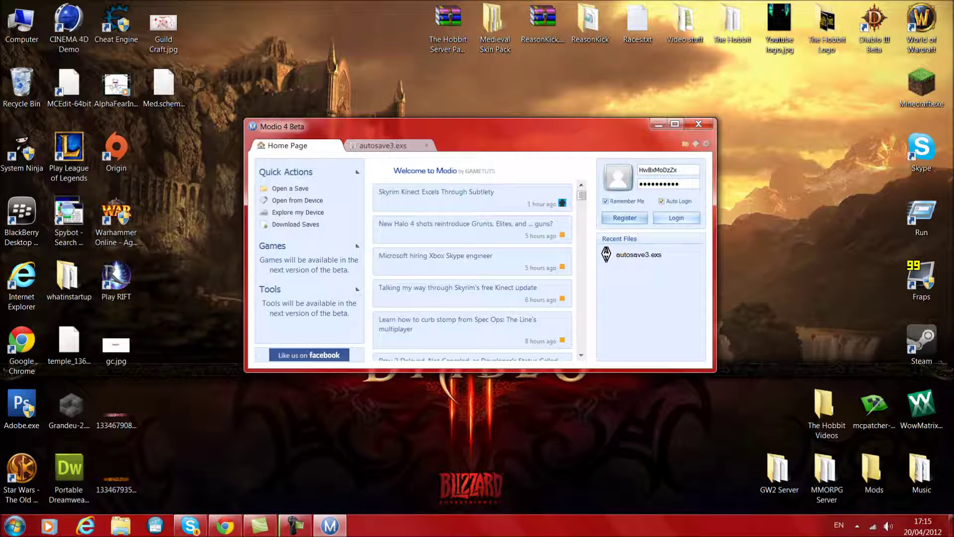
# - Sign in with the remembered account after moving Modio 4 Beta.exe from the desktop into the Mods folder
pyautogui.click(676, 218)
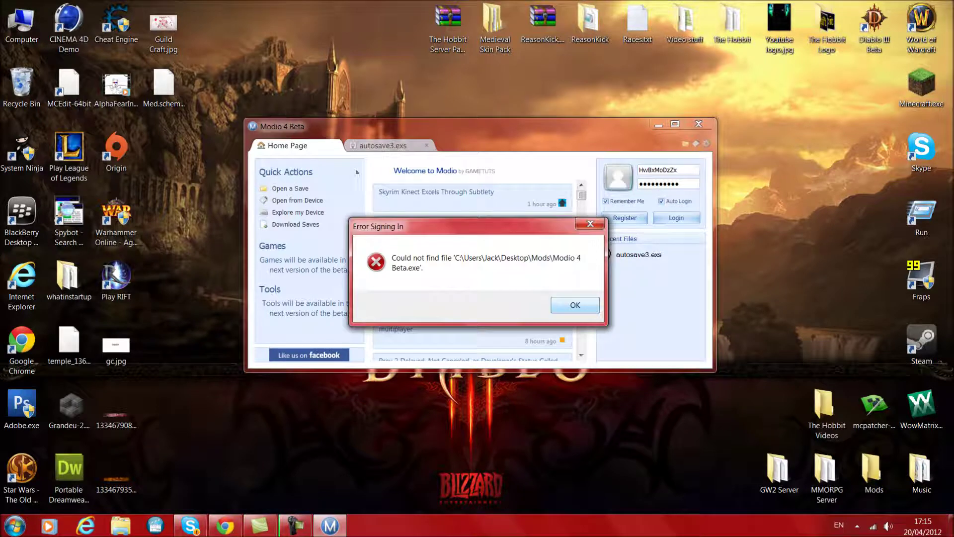
pyautogui.press('Return')
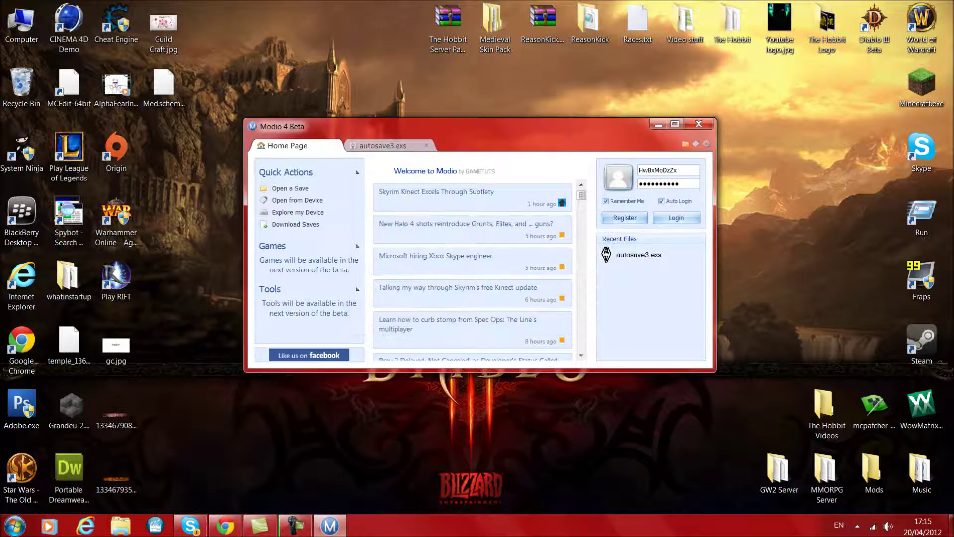
pyautogui.moveTo(447, 126); pyautogui.dragTo(374, 261)
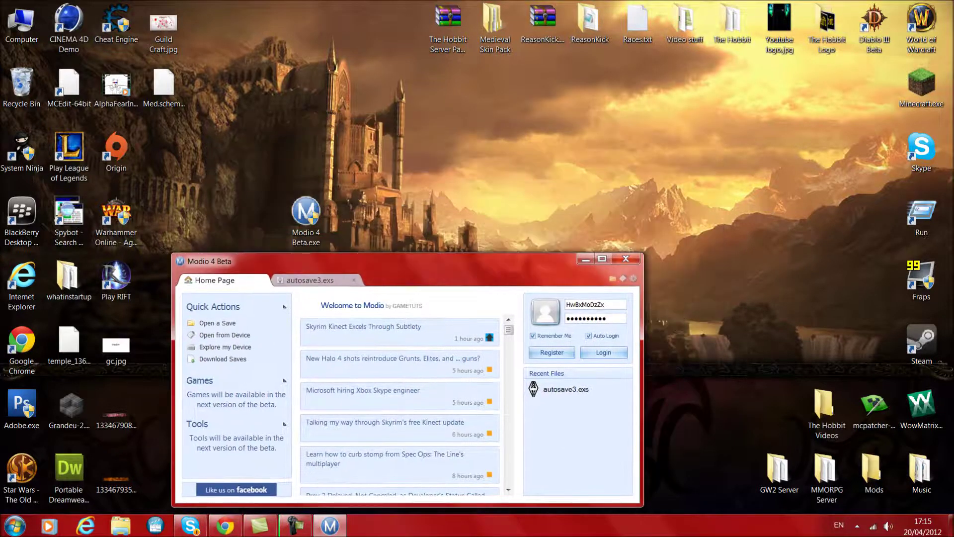
pyautogui.moveTo(306, 218); pyautogui.dragTo(873, 466)
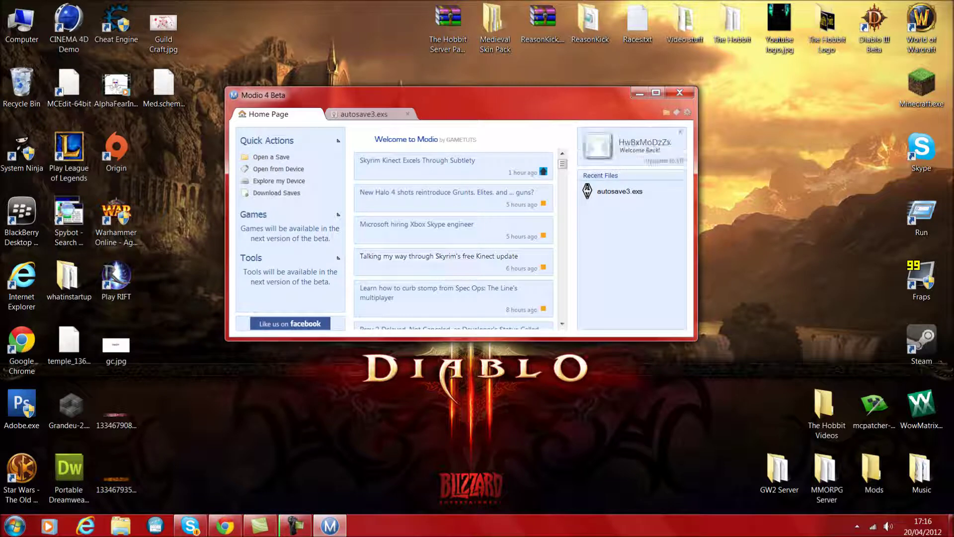
pyautogui.moveTo(447, 96); pyautogui.dragTo(456, 124)
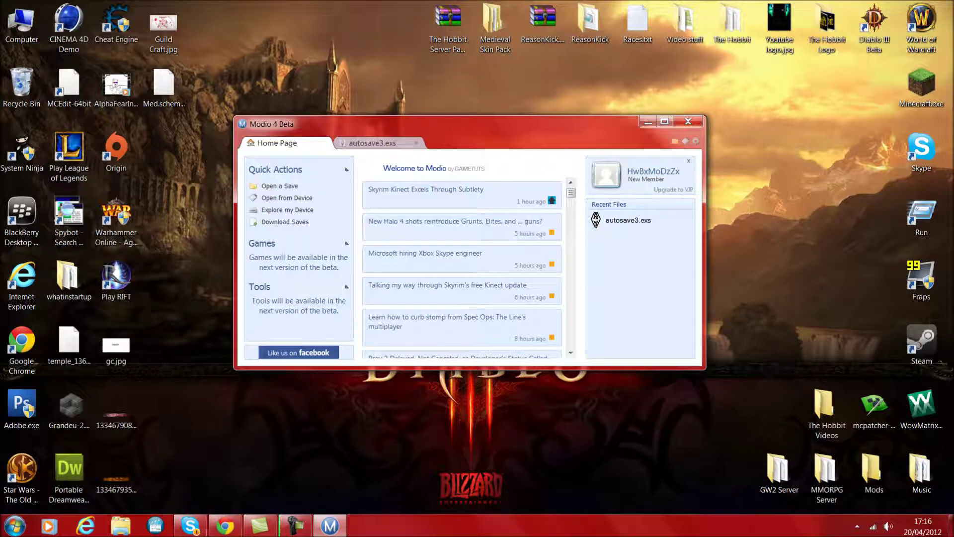
# - Open the Download Saves page and compare the Most Recent and Most Liked sort orders before returning to Most Popular
pyautogui.click(286, 222)
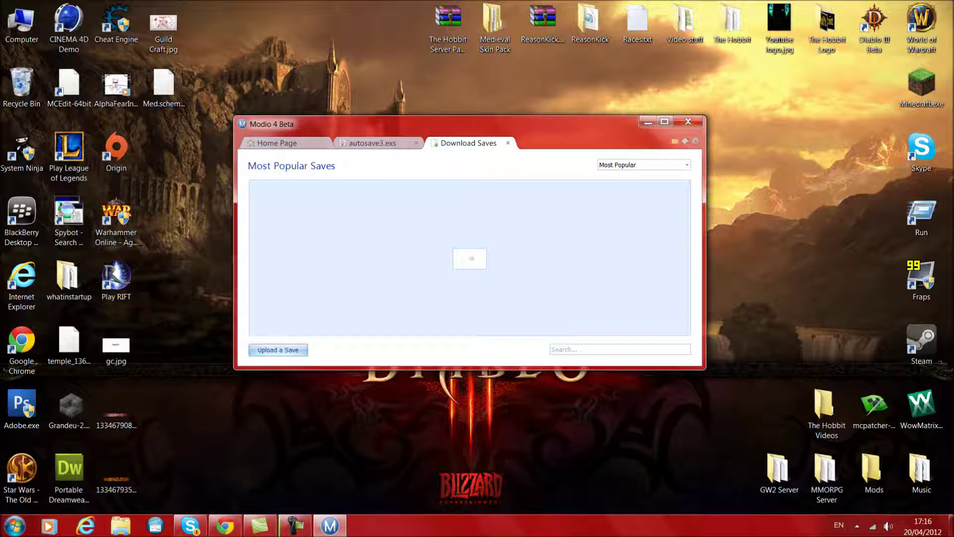
pyautogui.click(686, 165)
pyautogui.click(687, 165)
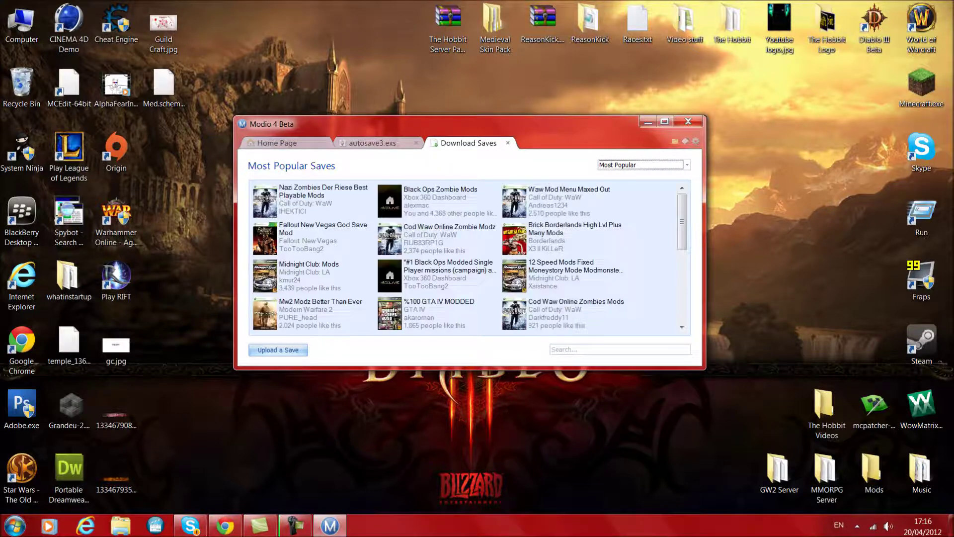
pyautogui.press('Down')
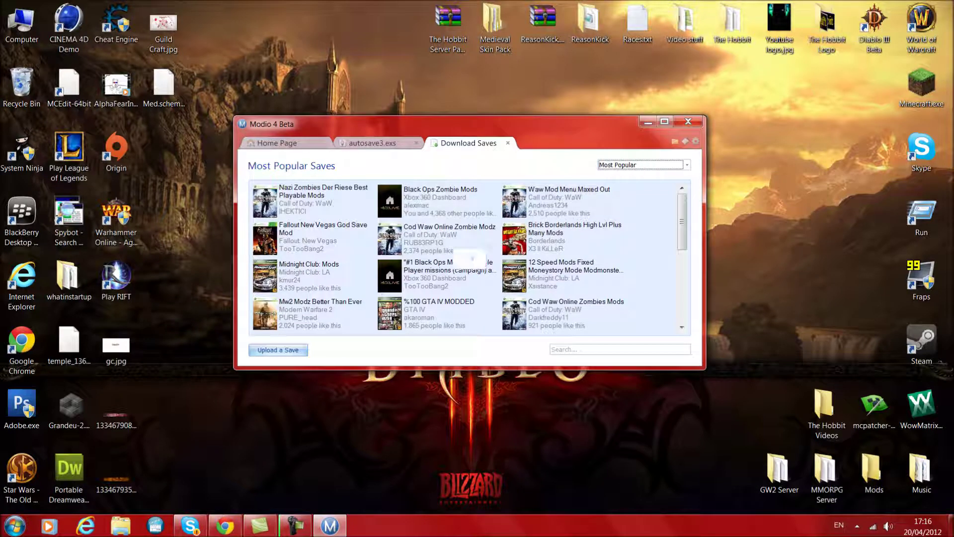
pyautogui.press('Down')
pyautogui.press('Up')
pyautogui.press('Down')
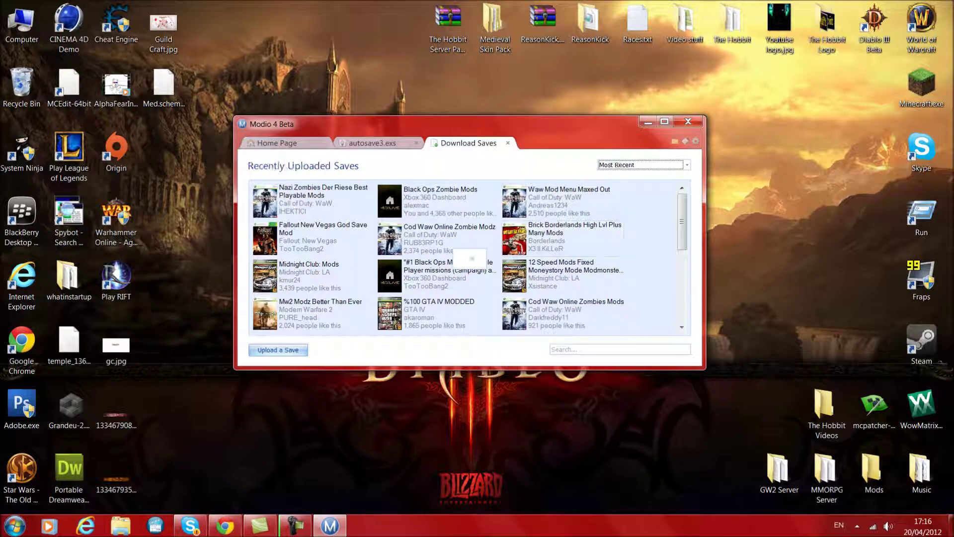
pyautogui.press('Up')
pyautogui.press('Down')
pyautogui.press('Up')
pyautogui.press('Up')
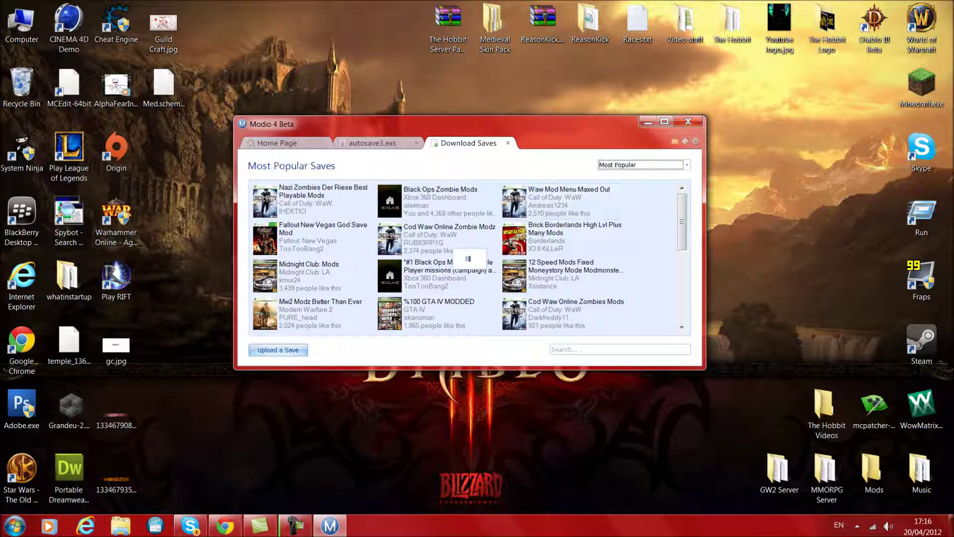
pyautogui.press('Down')
pyautogui.press('Up')
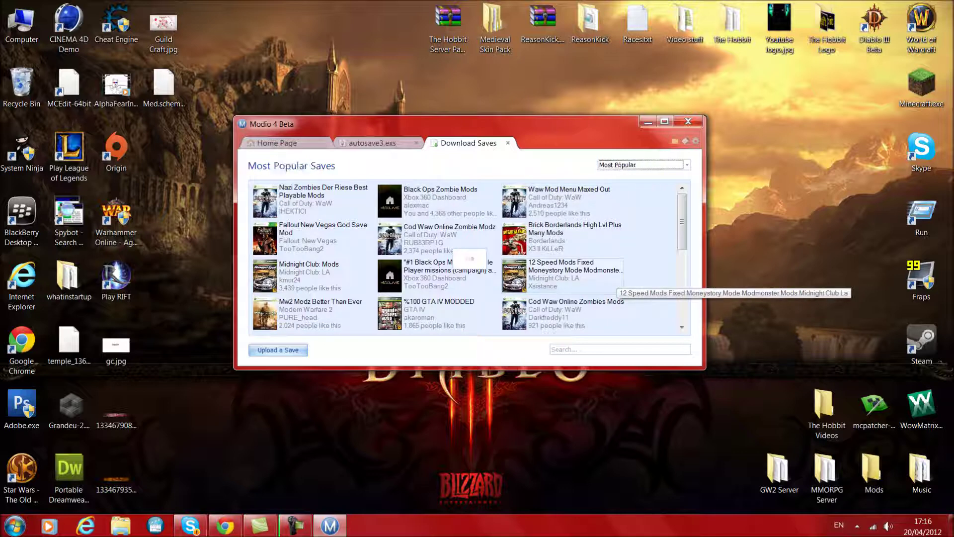
pyautogui.press('Down')
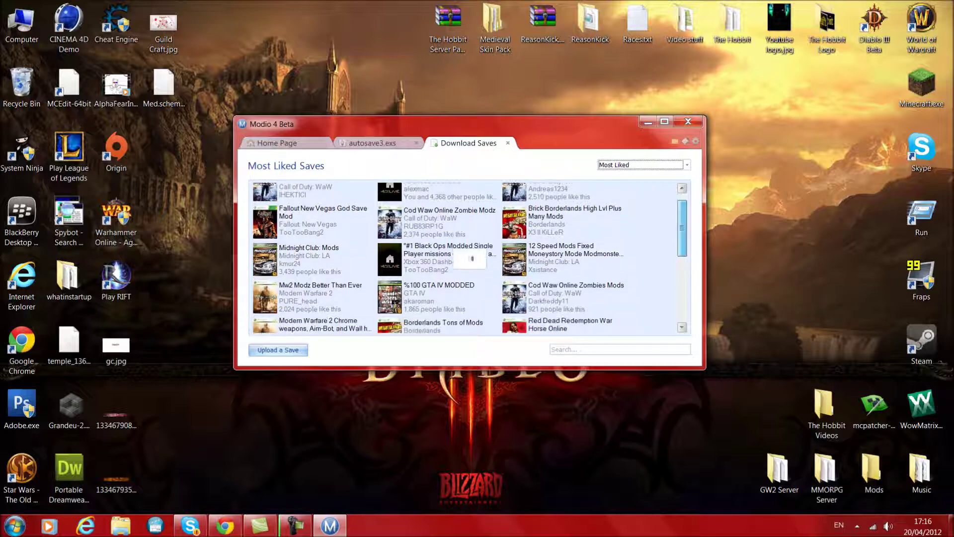
pyautogui.press('Up')
# - Look through the list of most popular saves down to its end
pyautogui.moveTo(682, 222); pyautogui.dragTo(682, 259)
pyautogui.scroll(-3, 682, 259)
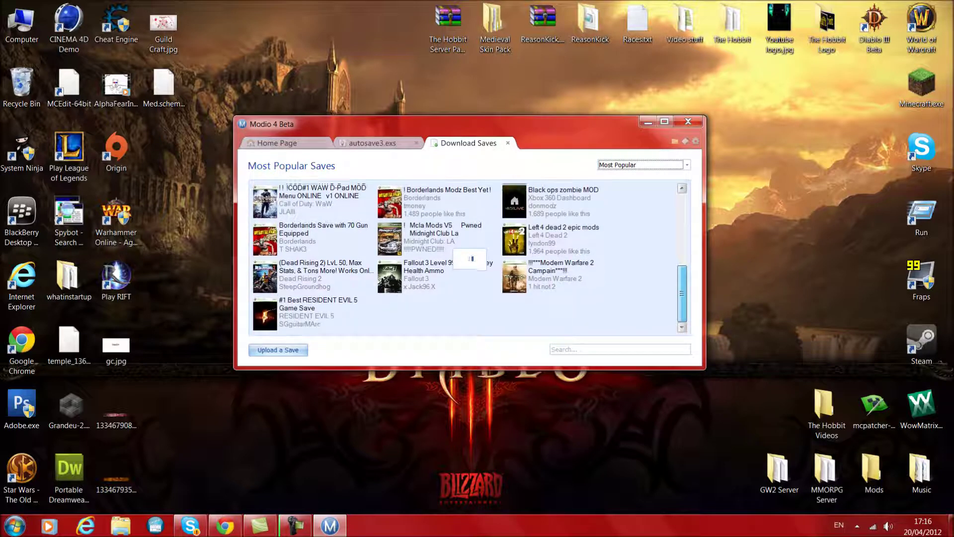
pyautogui.scroll(6, 470, 258)
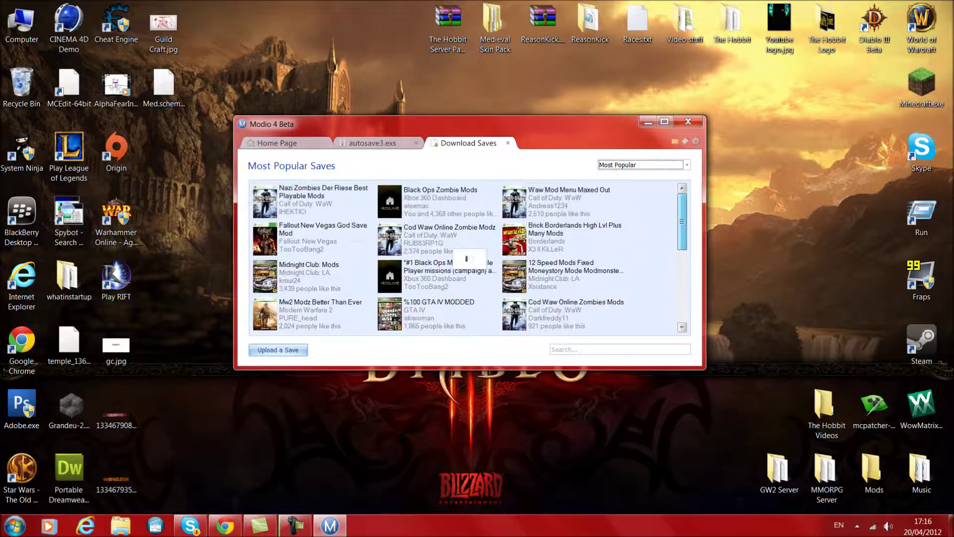
pyautogui.moveTo(683, 222); pyautogui.dragTo(682, 291)
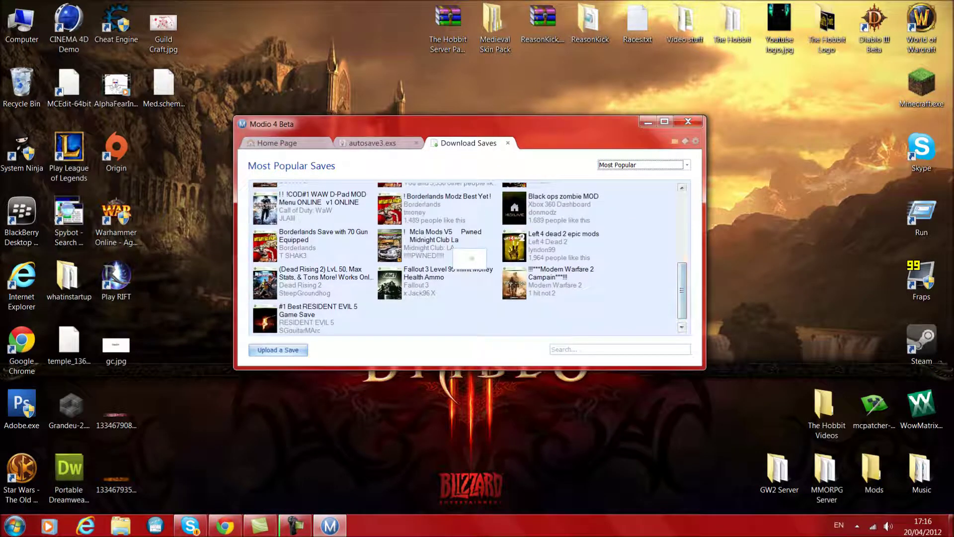
# - Search the downloadable saves for Skyrim
pyautogui.click(620, 349)
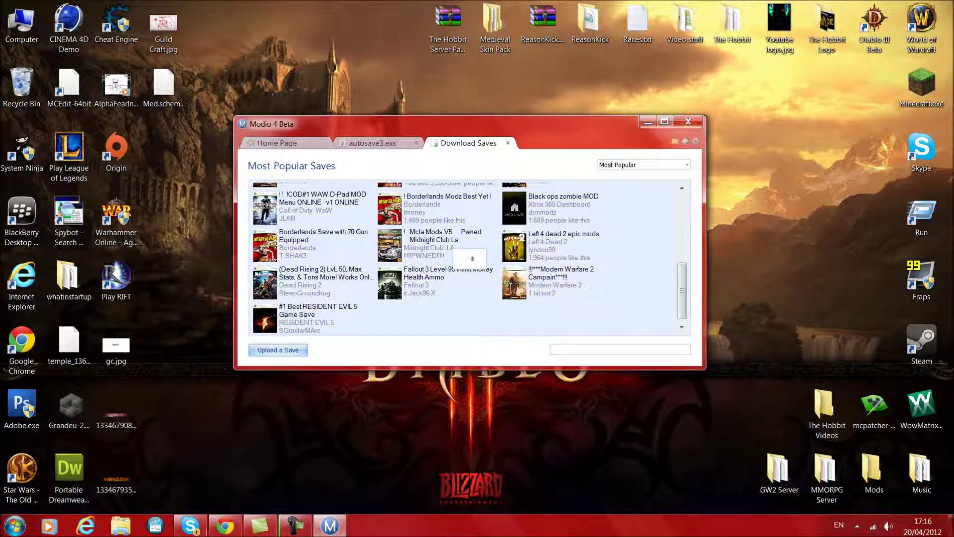
pyautogui.scroll(1, 470, 258)
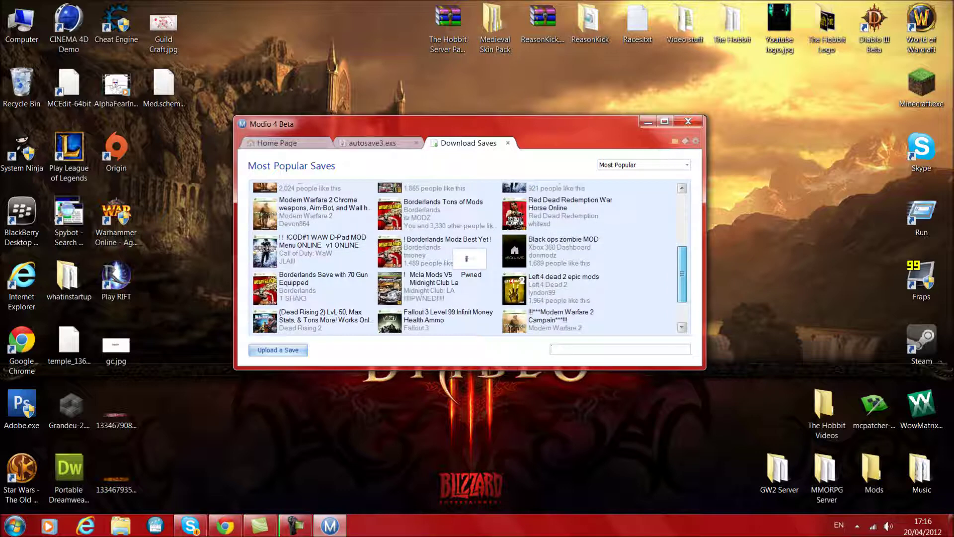
pyautogui.scroll(-1, 469, 257)
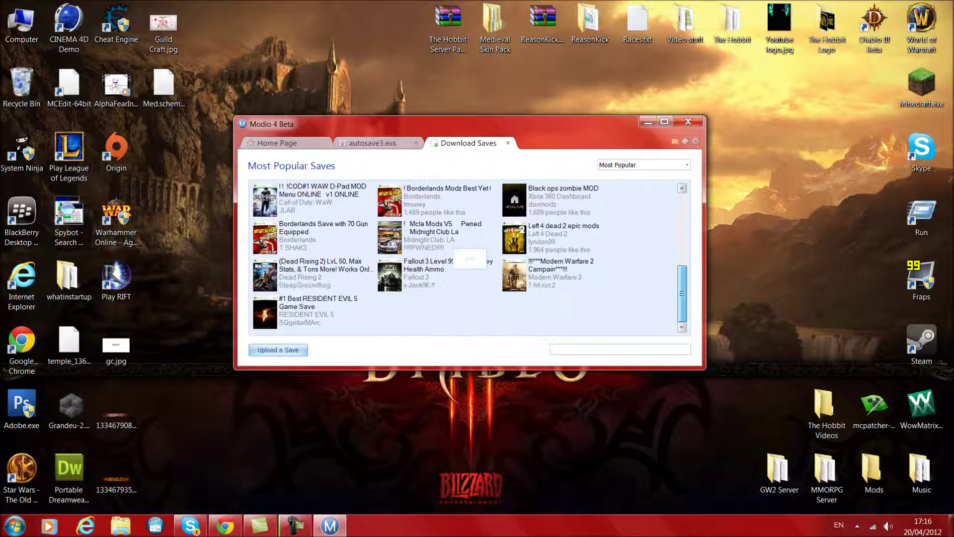
pyautogui.write('Skyrim')
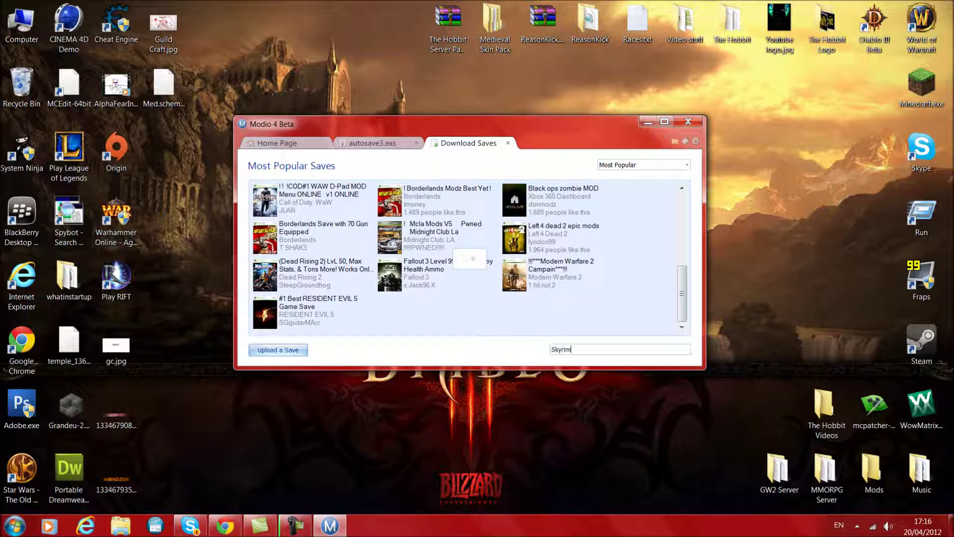
pyautogui.press('Return')
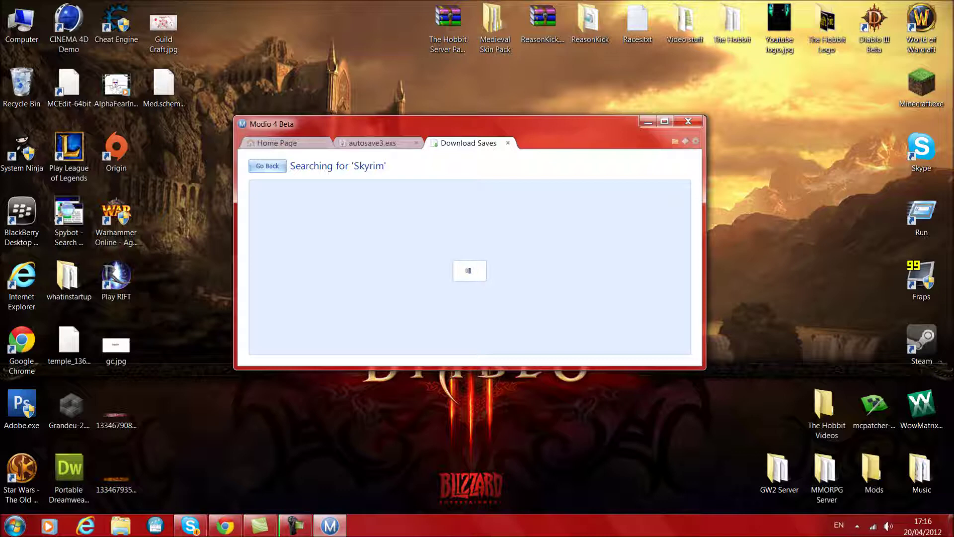
# - Revisit the opened autosave3.exs and the home page, and return to the Skyrim search results
pyautogui.click(372, 143)
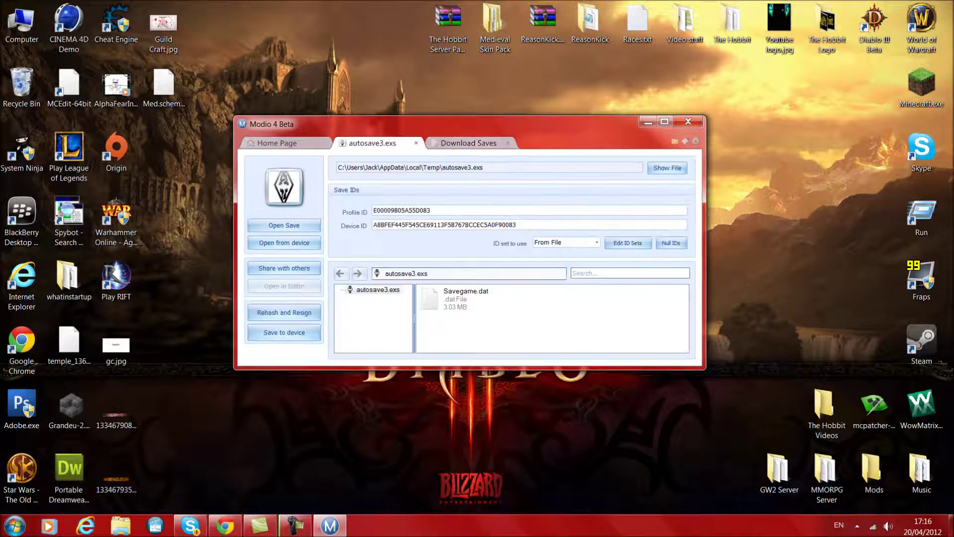
pyautogui.click(468, 144)
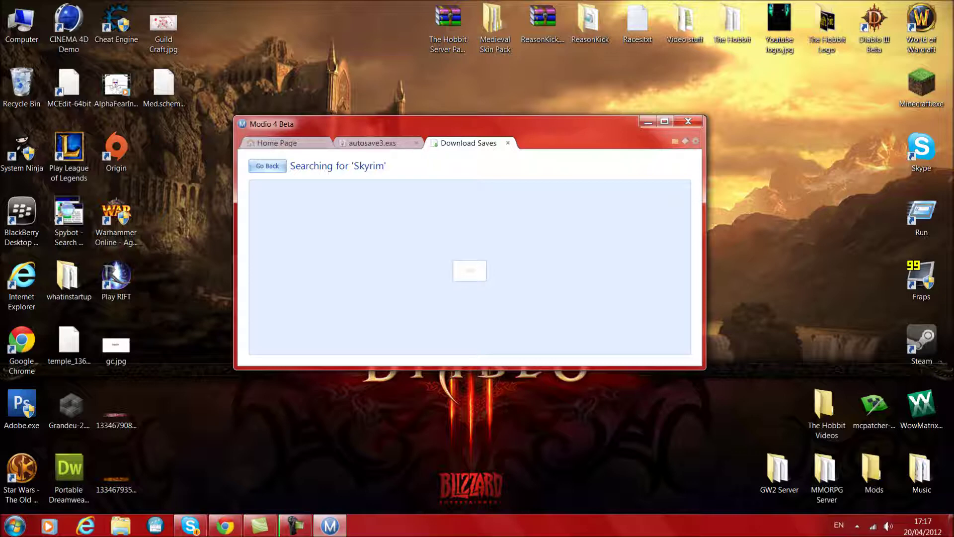
pyautogui.click(277, 143)
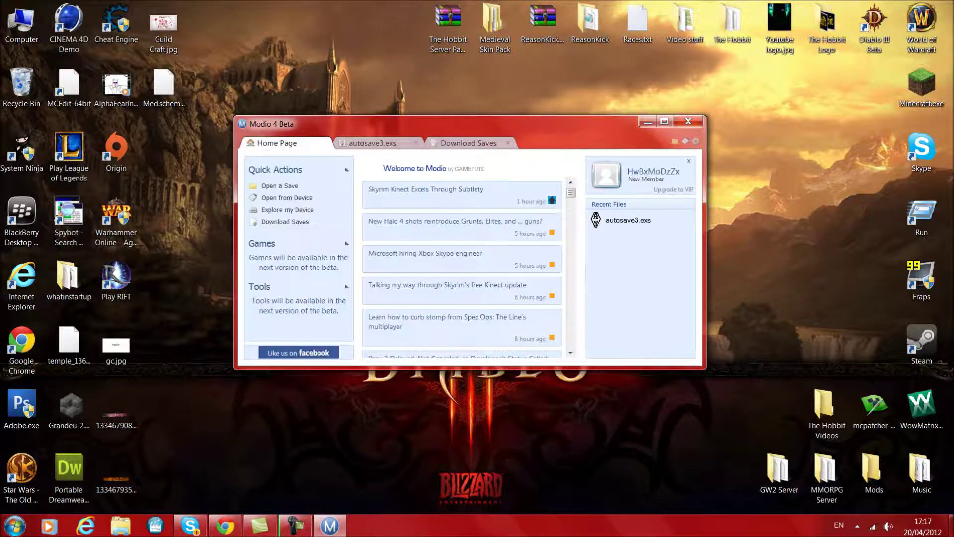
pyautogui.click(468, 143)
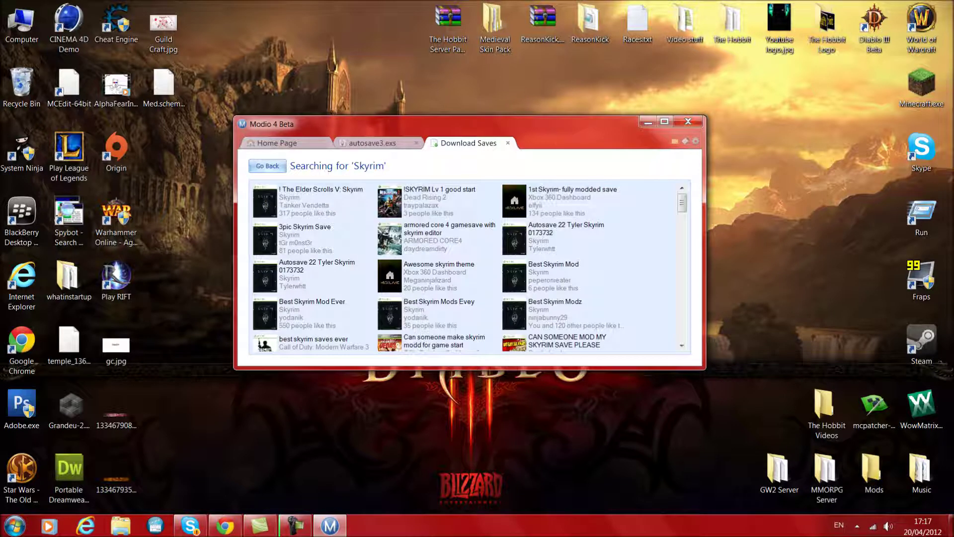
# - Look through the whole list of Skyrim saves and go back to its beginning
pyautogui.scroll(-2, 470, 268)
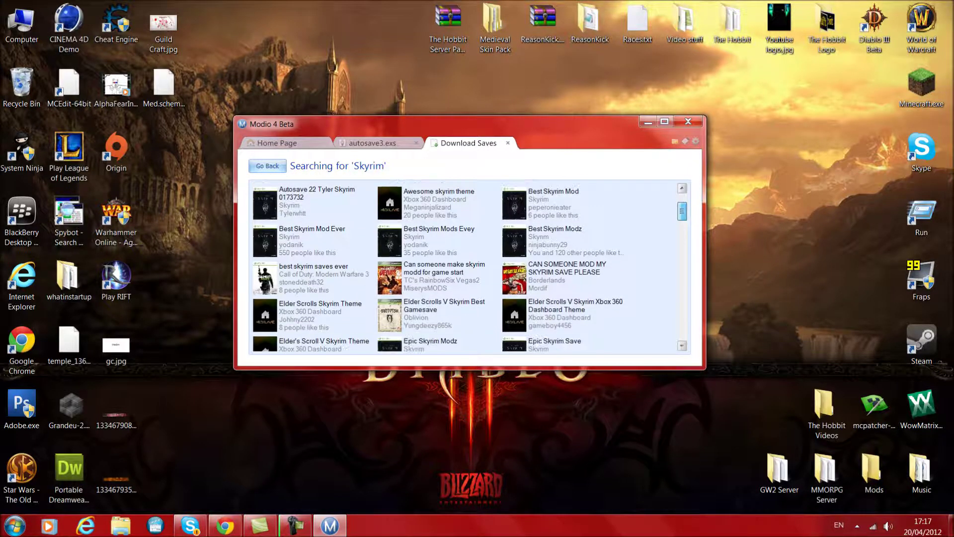
pyautogui.scroll(2, 469, 267)
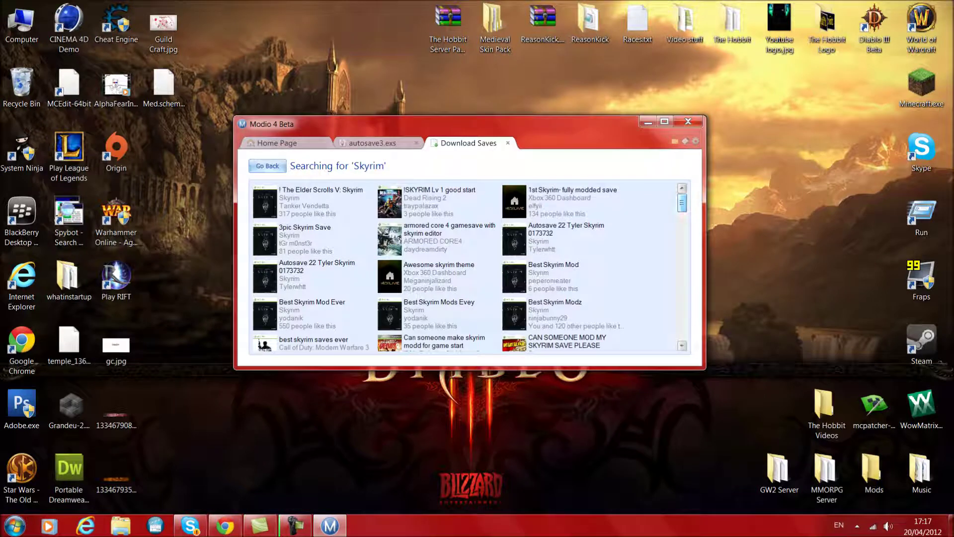
pyautogui.scroll(-10, 682, 269)
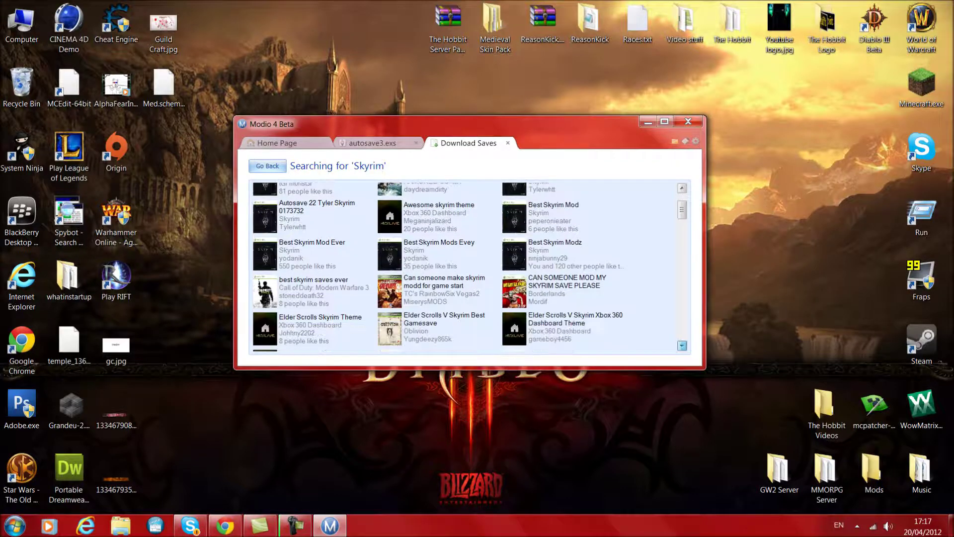
pyautogui.scroll(-10, 469, 267)
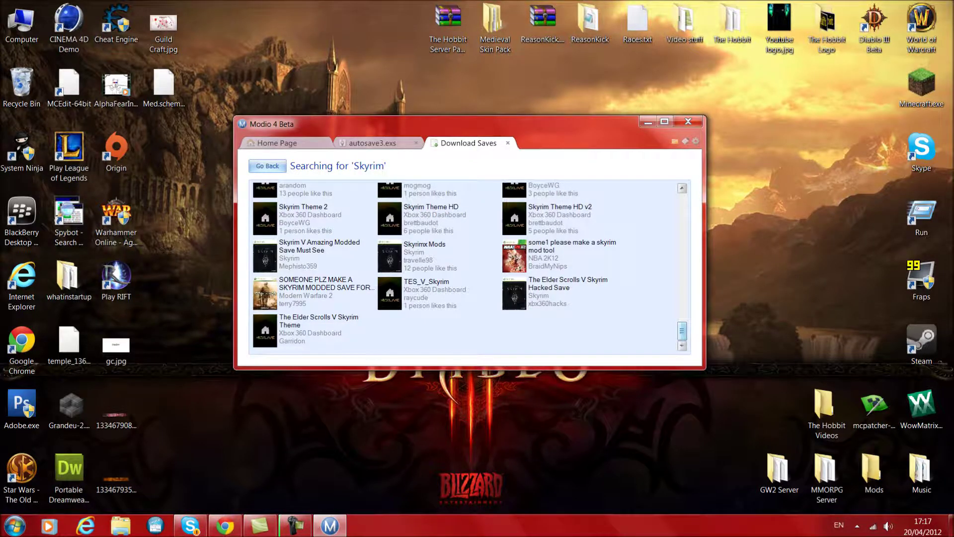
pyautogui.moveTo(682, 330); pyautogui.dragTo(682, 203)
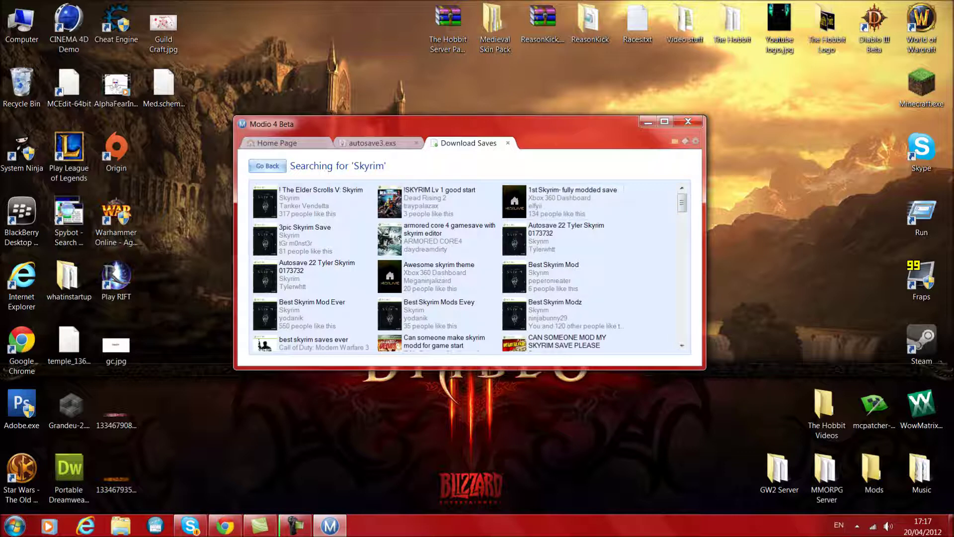
pyautogui.moveTo(682, 203)
pyautogui.mouseDown()
pyautogui.moveTo(681, 253)
pyautogui.moveTo(682, 203)
pyautogui.mouseUp()
# - Open the "! The Elder Scrolls V: Skyrim" save and read through its description
pyautogui.click(313, 201)
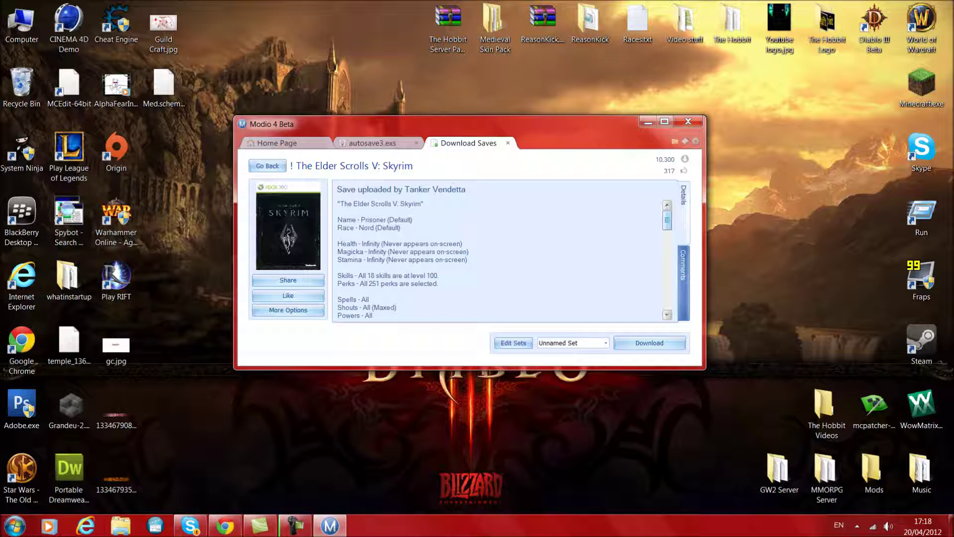
pyautogui.scroll(-2, 502, 251)
pyautogui.scroll(-3, 502, 251)
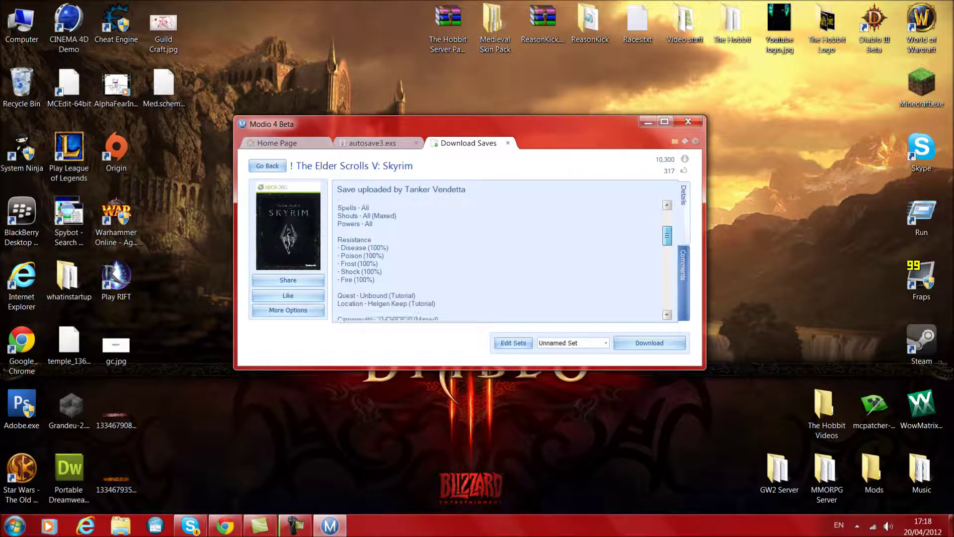
pyautogui.scroll(-2, 502, 251)
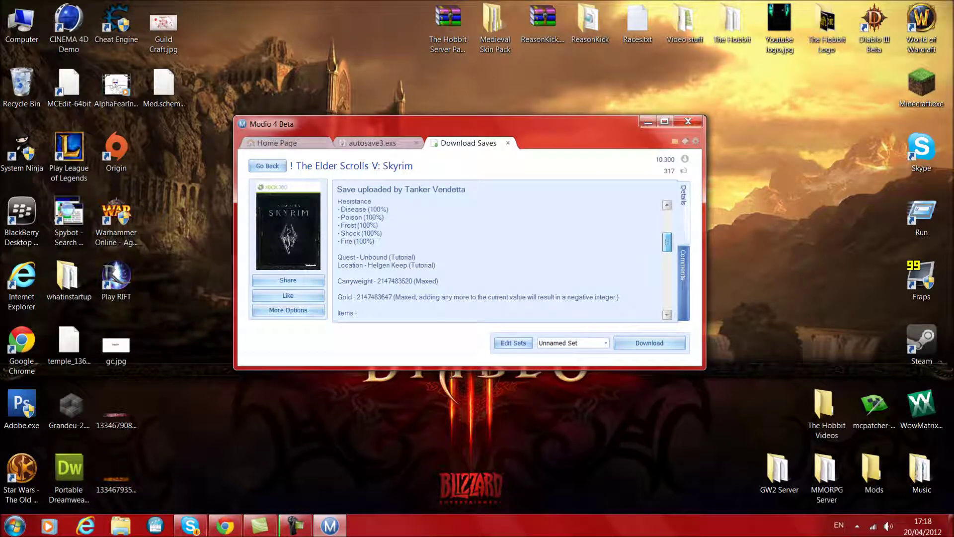
# - Read the rest of the save's description down to the end of its item list, and return to its beginning
pyautogui.scroll(-1, 502, 251)
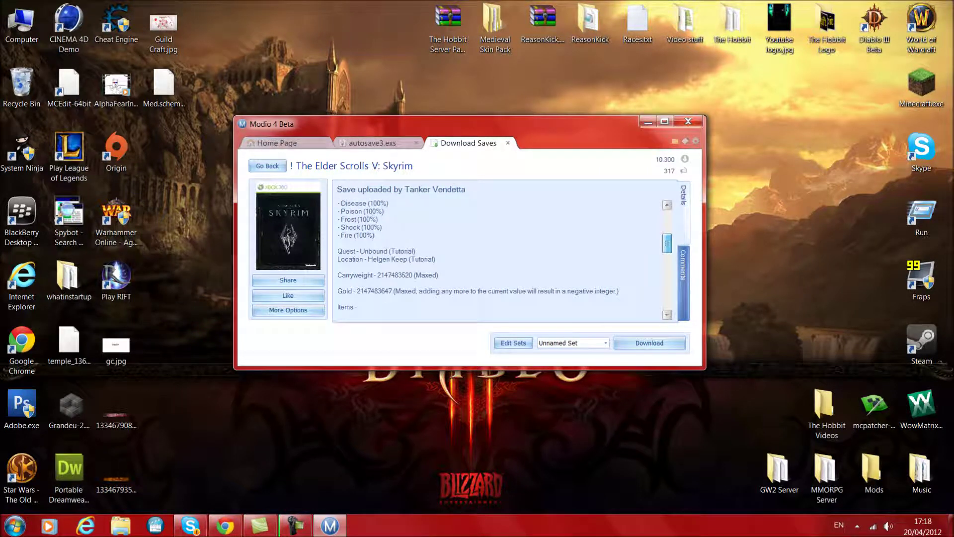
pyautogui.scroll(-3, 502, 250)
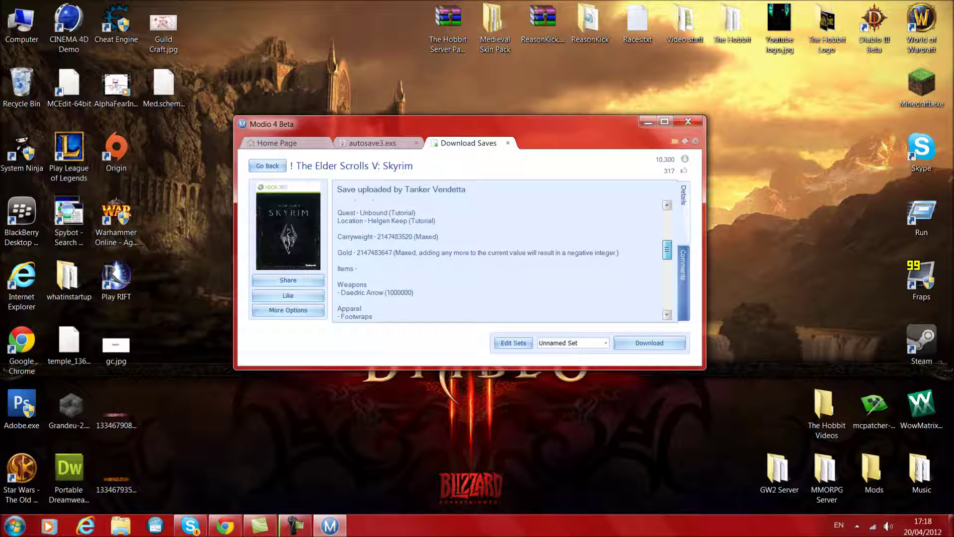
pyautogui.scroll(-1, 502, 251)
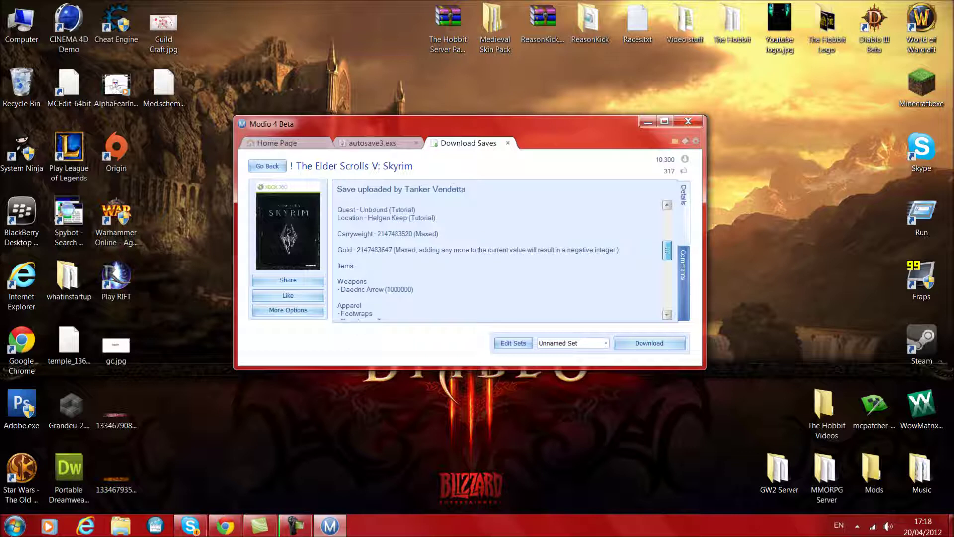
pyautogui.scroll(-1, 501, 258)
pyautogui.scroll(-4, 497, 258)
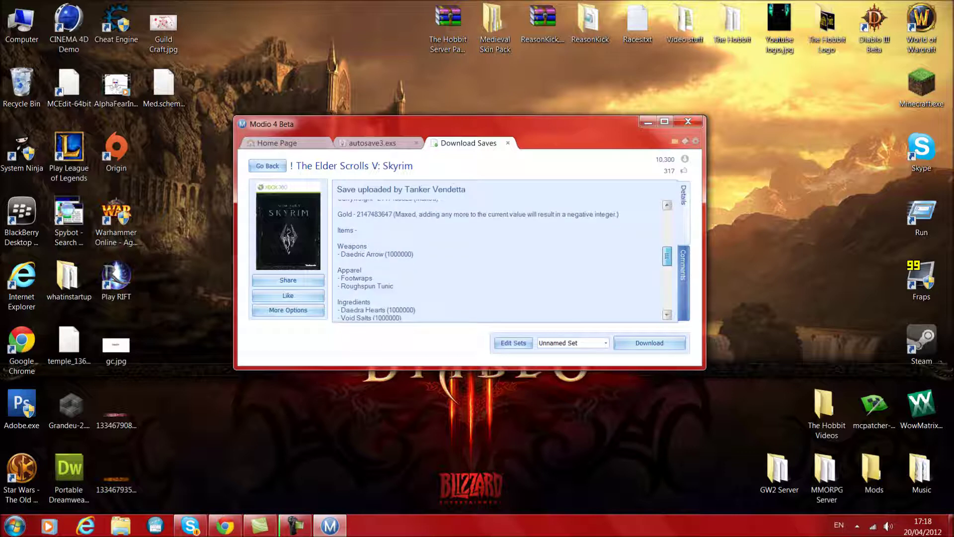
pyautogui.scroll(-5, 497, 258)
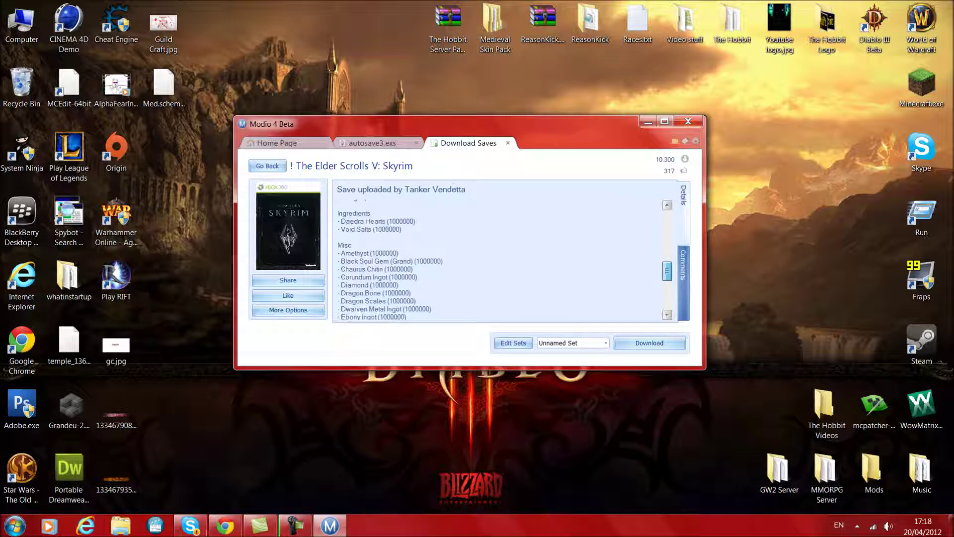
pyautogui.scroll(4, 497, 258)
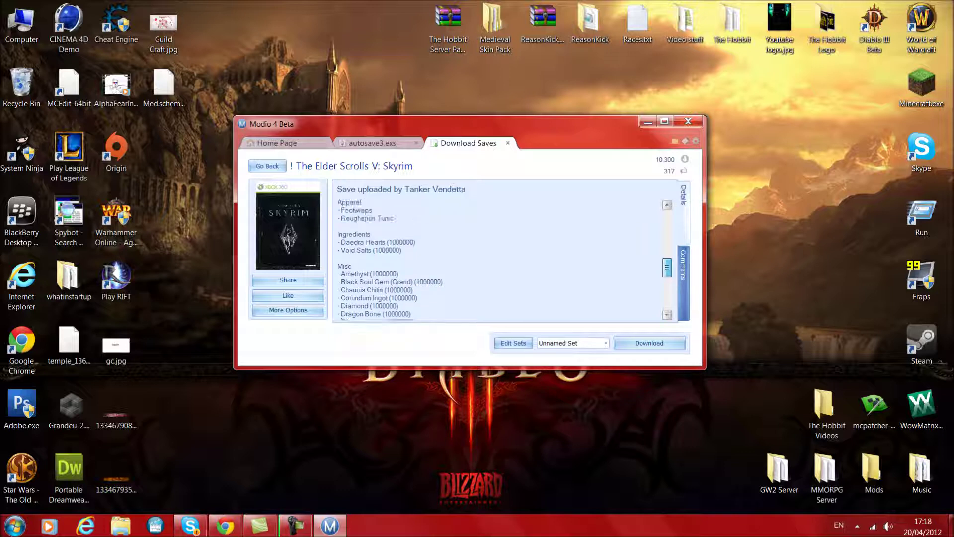
pyautogui.scroll(-15, 496, 258)
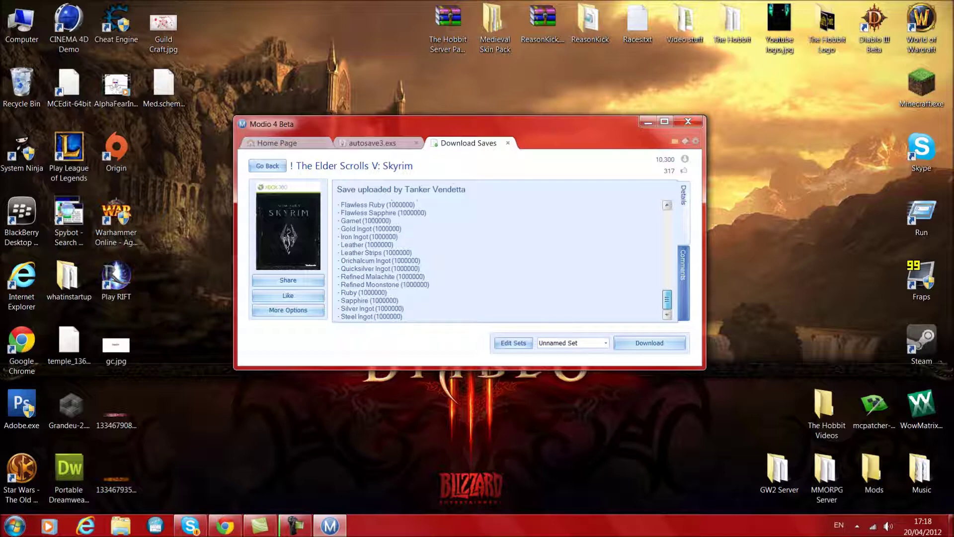
pyautogui.scroll(20, 501, 258)
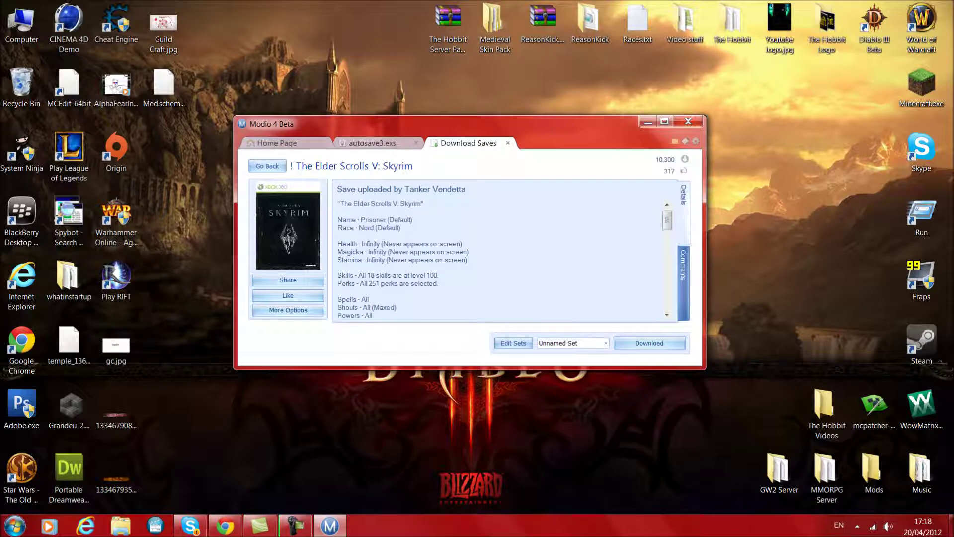
# - Download the "! The Elder Scrolls V: Skyrim" save to the Desktop as Tanker Vendetta.exs
pyautogui.moveTo(422, 125)
pyautogui.mouseDown()
pyautogui.moveTo(458, 124)
pyautogui.moveTo(440, 124)
pyautogui.mouseUp()
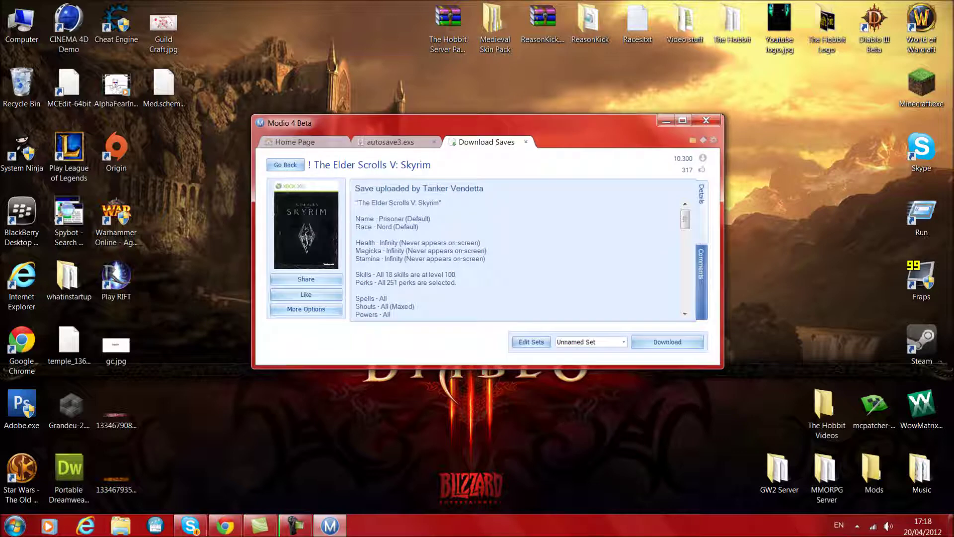
pyautogui.click(667, 342)
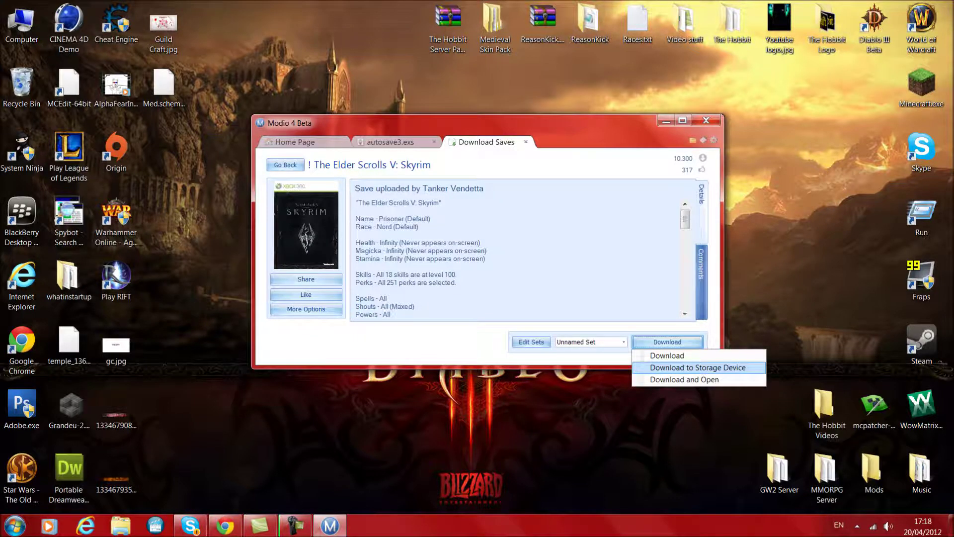
pyautogui.click(698, 367)
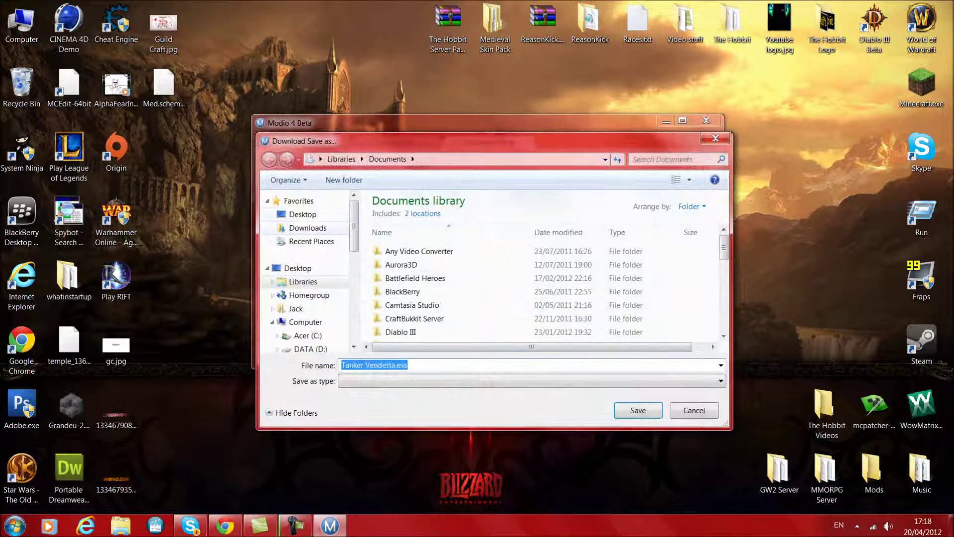
pyautogui.click(302, 214)
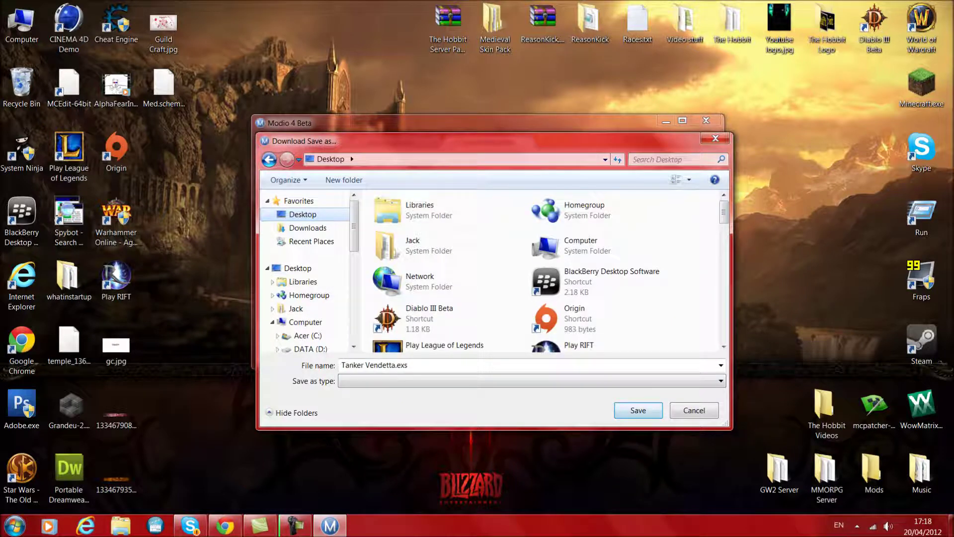
pyautogui.press('Return')
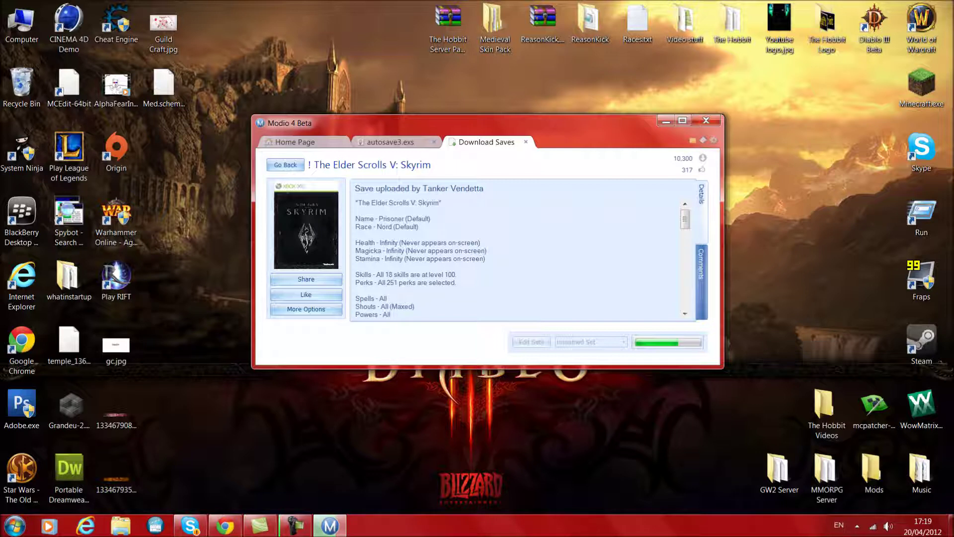
# - Look through the comments on the Skyrim save and return to the start of them
pyautogui.click(701, 281)
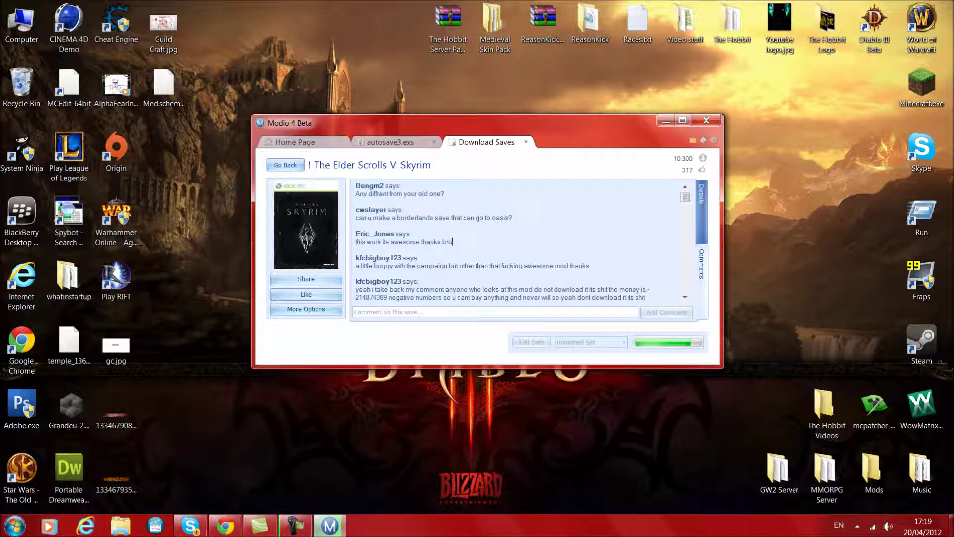
pyautogui.scroll(-1, 450, 238)
pyautogui.scroll(-15, 452, 236)
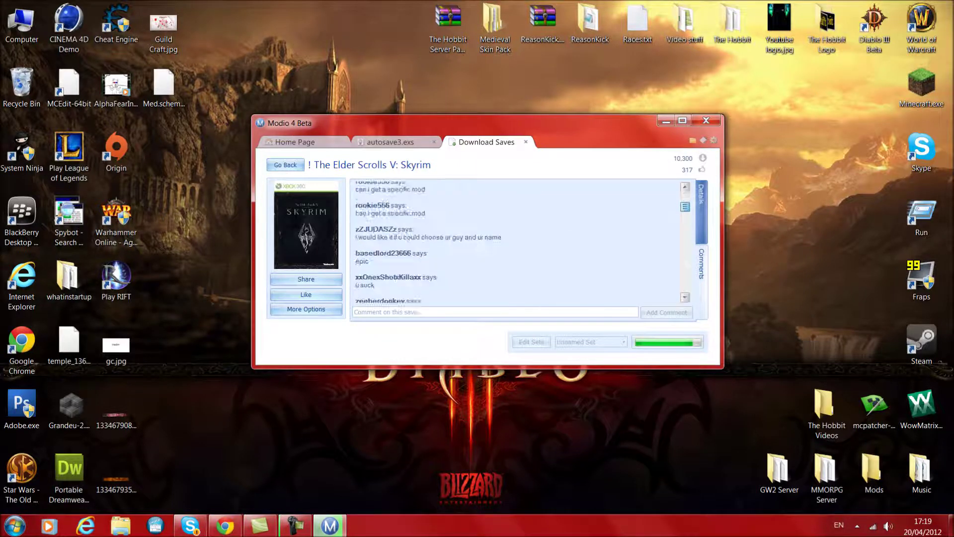
pyautogui.scroll(5, 449, 239)
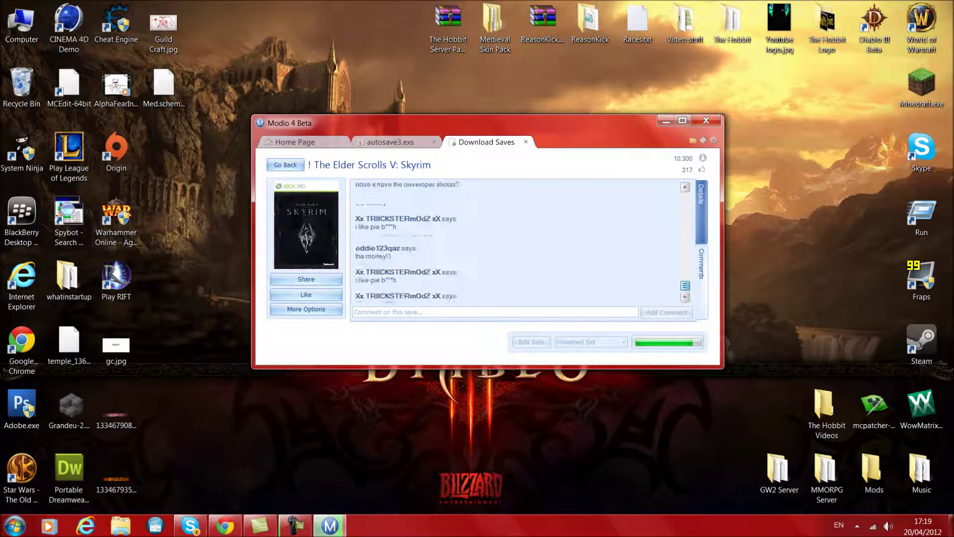
pyautogui.moveTo(685, 262); pyautogui.dragTo(685, 195)
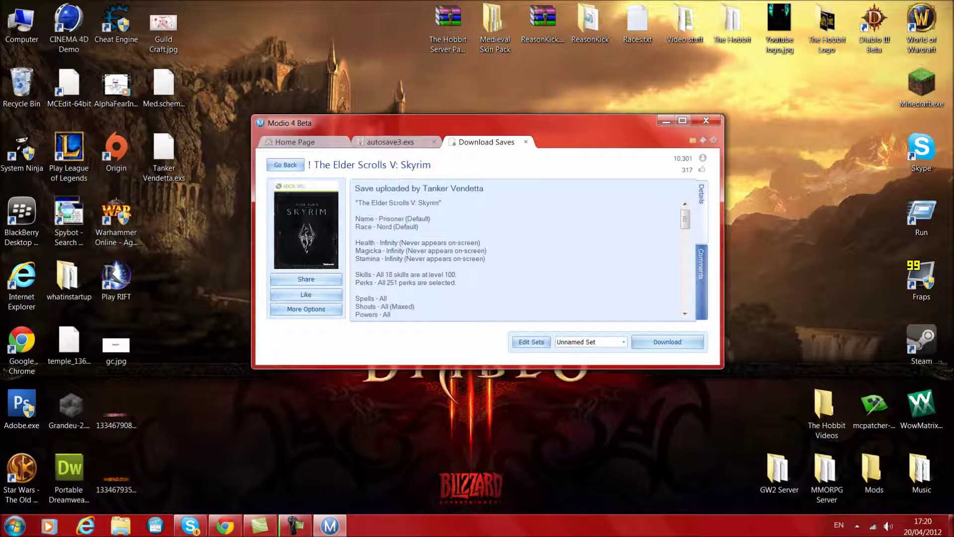
# - Open the downloaded Tanker Vendetta.exs save from the Desktop
pyautogui.click(295, 142)
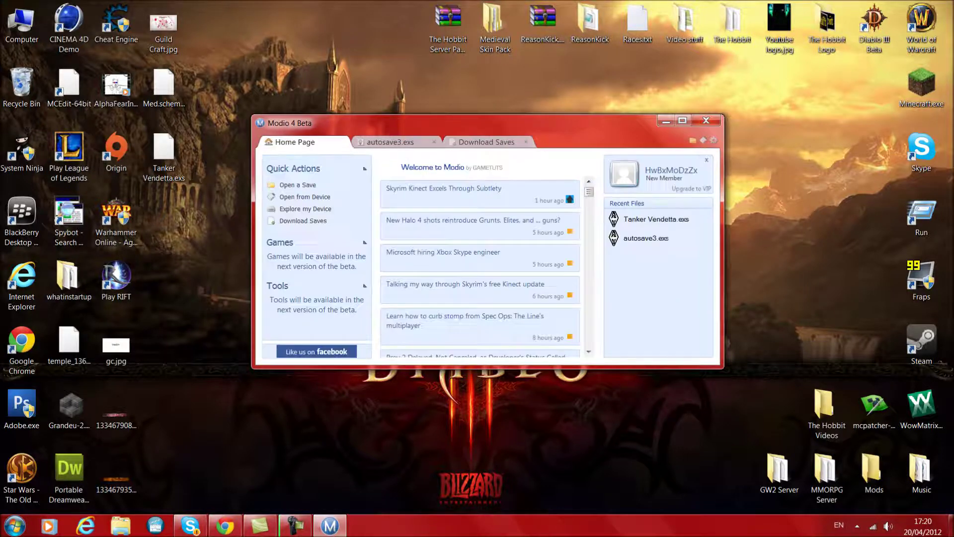
pyautogui.click(297, 185)
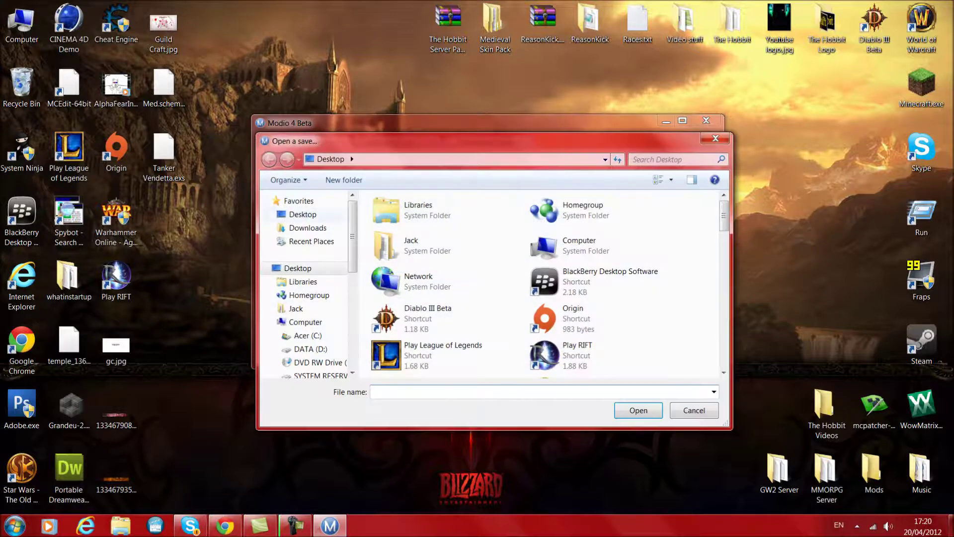
pyautogui.scroll(-3, 539, 284)
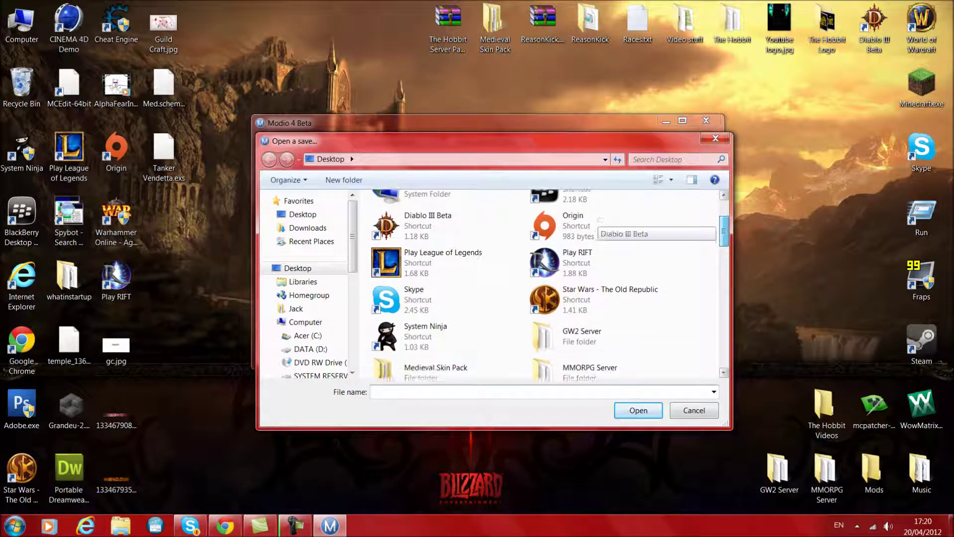
pyautogui.scroll(-7, 546, 283)
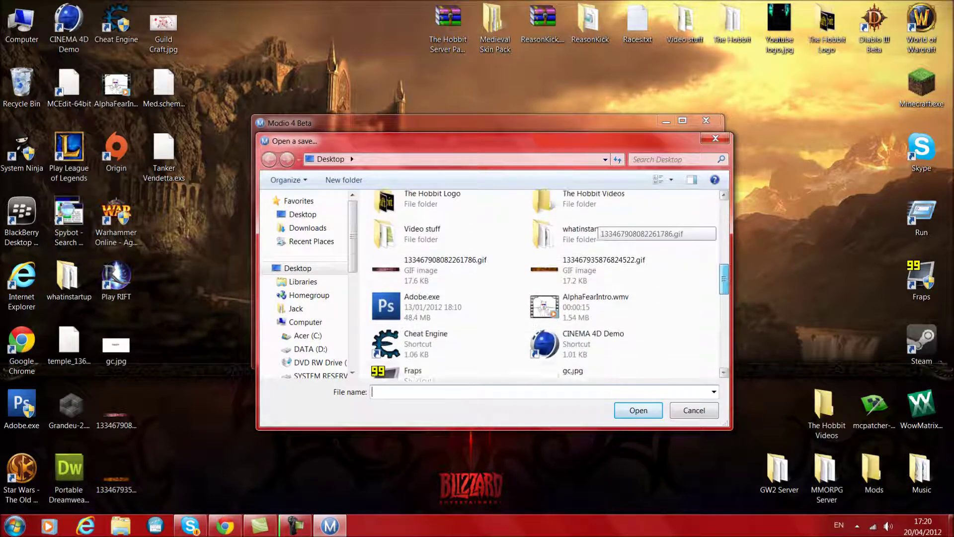
pyautogui.scroll(-6, 546, 283)
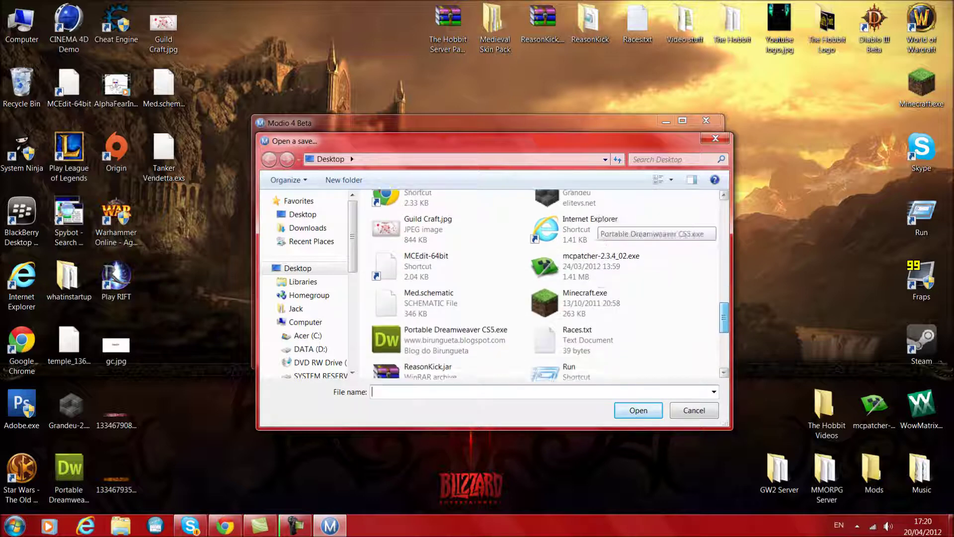
pyautogui.doubleClick(436, 251)
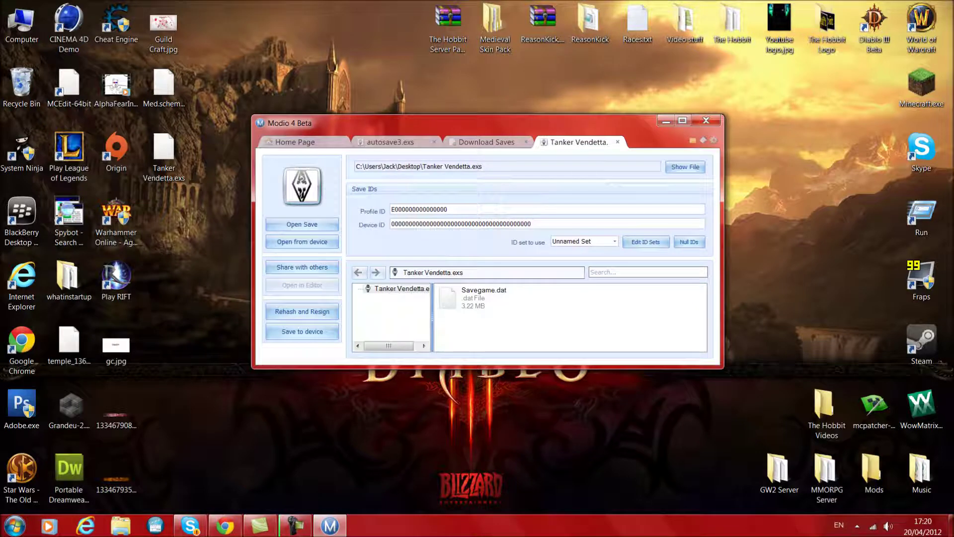
# - Close the Download Saves page and bring up the autosave3.exs save
pyautogui.click(391, 142)
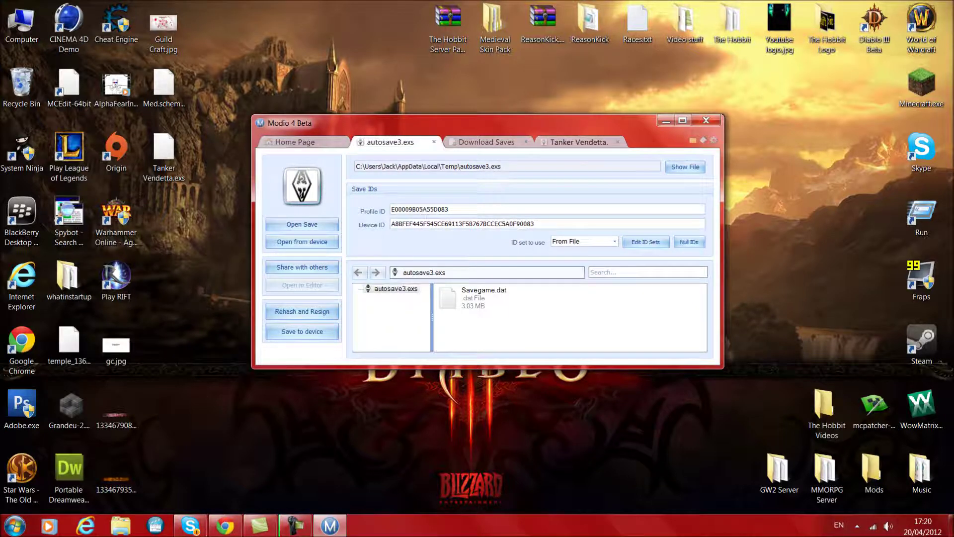
pyautogui.click(490, 142)
pyautogui.click(526, 142)
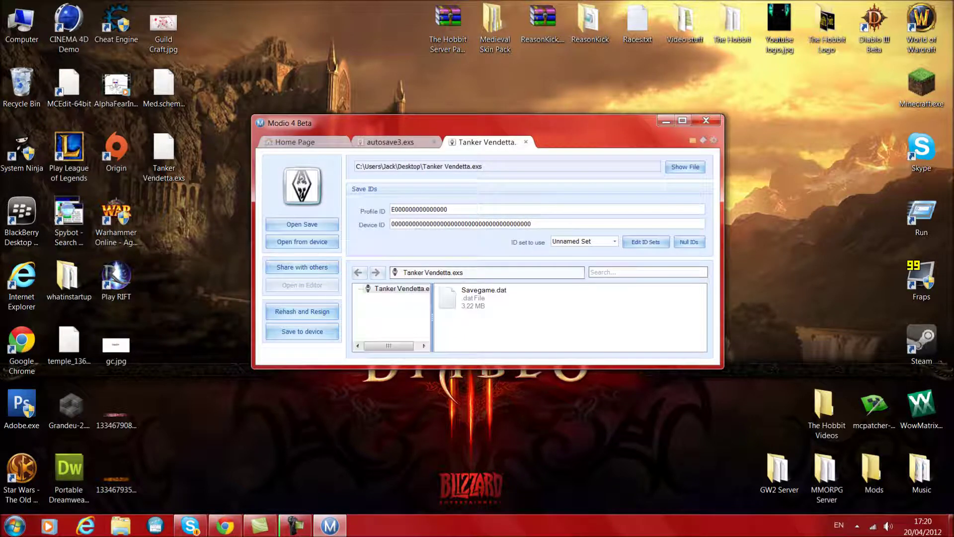
pyautogui.click(390, 142)
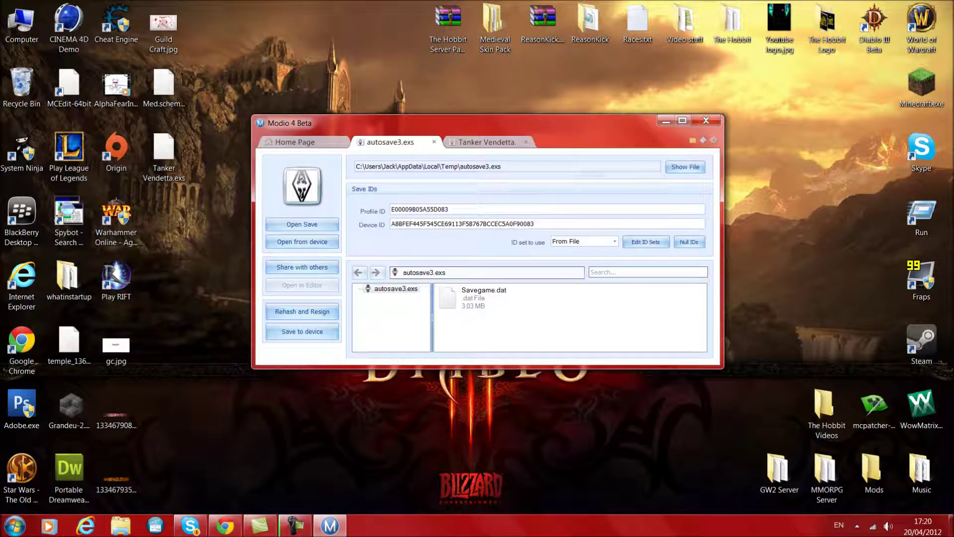
# - Copy the Profile ID from autosave3.exs into the Profile ID of Tanker Vendetta.exs
pyautogui.moveTo(449, 210); pyautogui.dragTo(388, 209)
pyautogui.rightClick(420, 209)
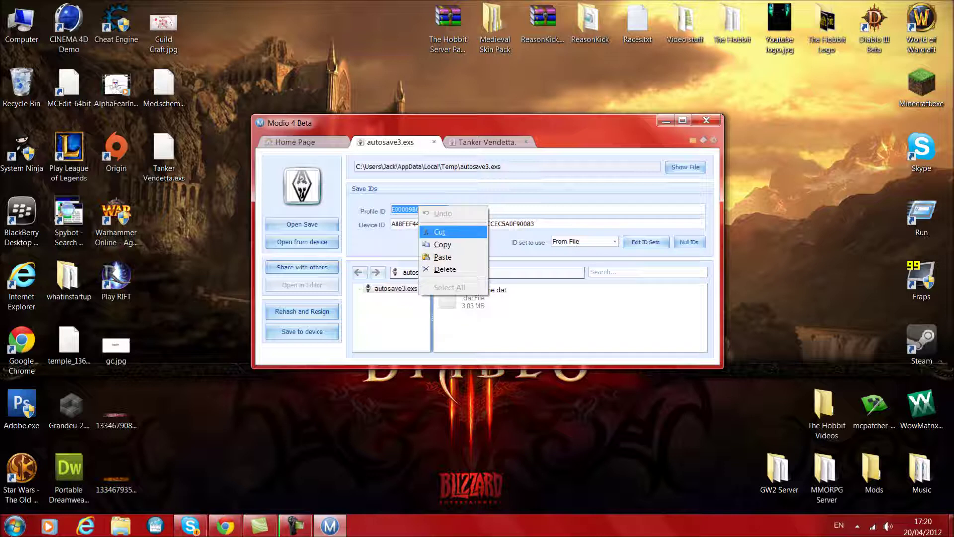
pyautogui.click(442, 243)
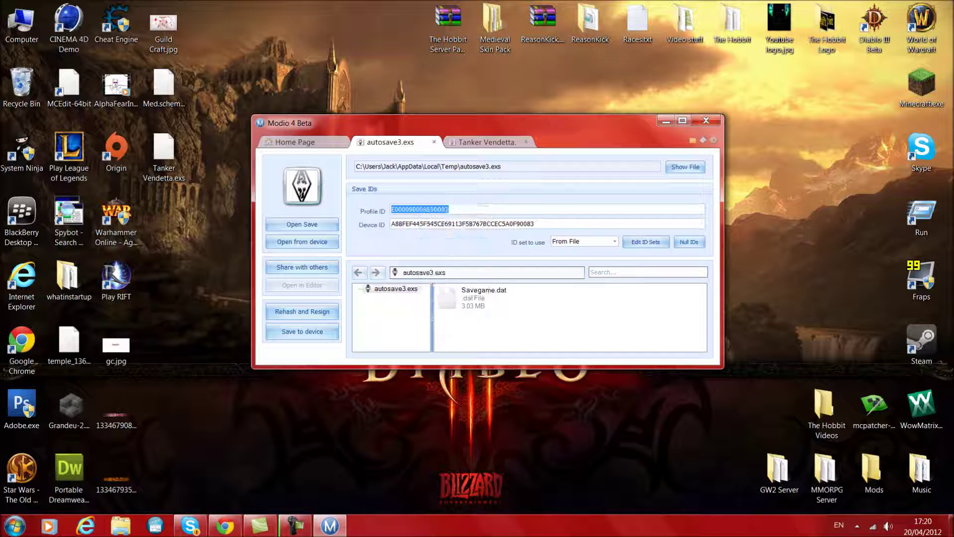
pyautogui.doubleClick(462, 224)
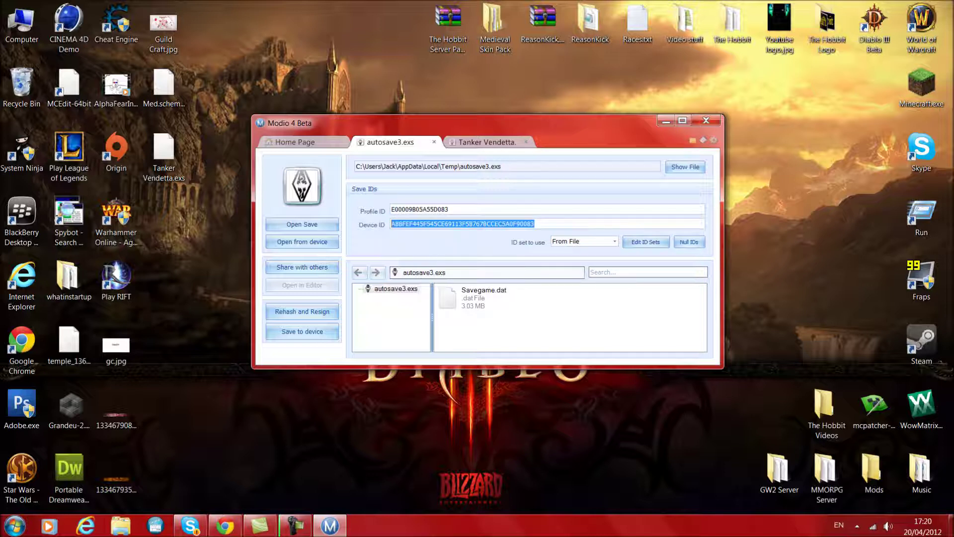
pyautogui.click(487, 142)
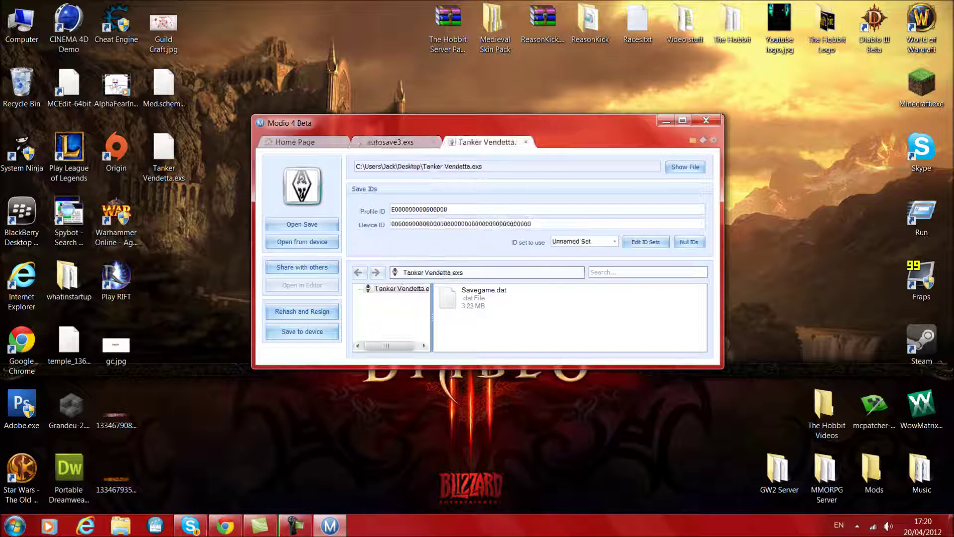
pyautogui.hotkey('ctrl', 'v')
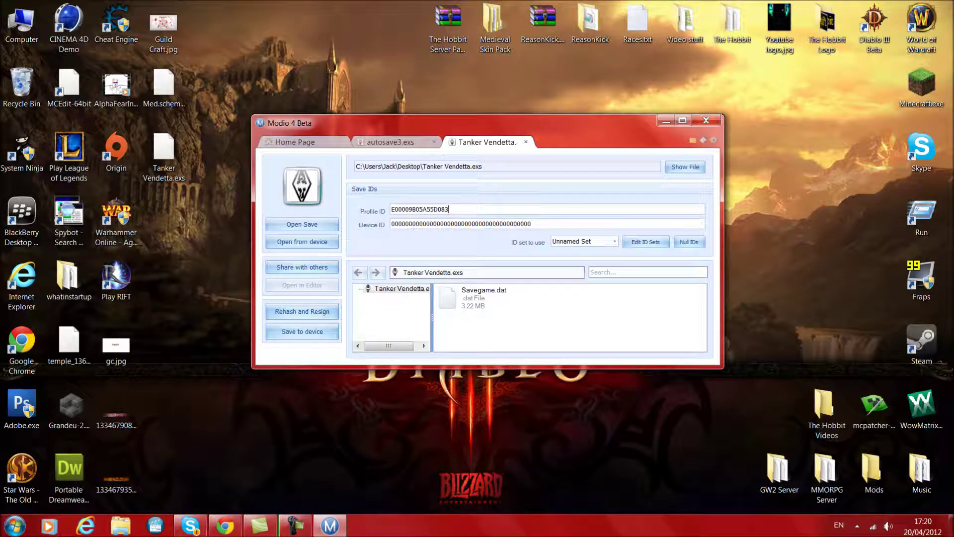
# - Compare the Profile IDs of autosave3.exs and Tanker Vendetta.exs
pyautogui.click(390, 142)
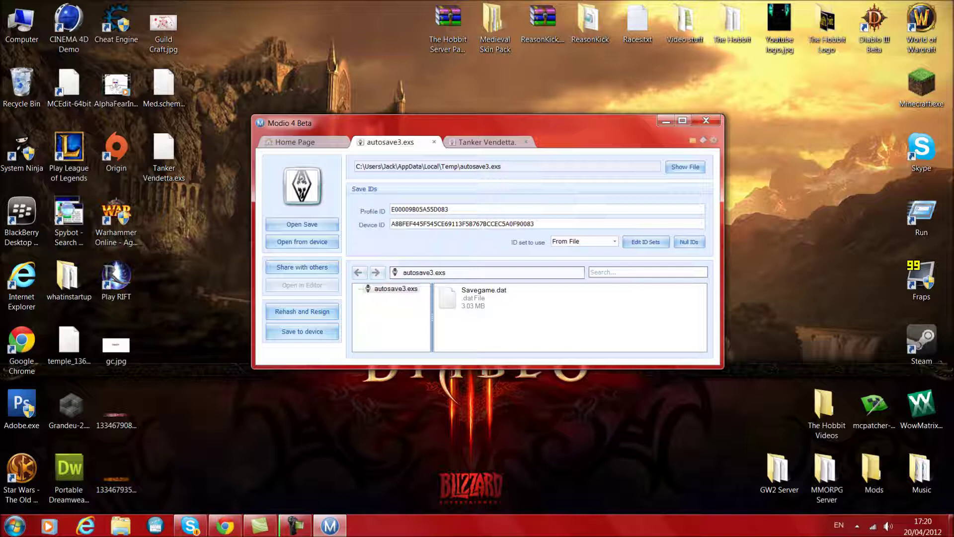
pyautogui.hotkey('ctrl', 'a')
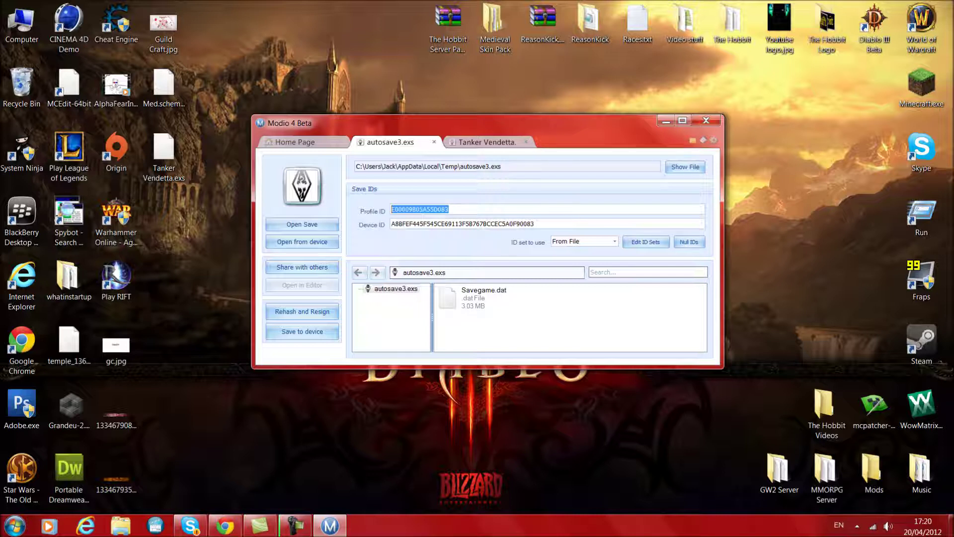
pyautogui.click(487, 142)
pyautogui.hotkey('ctrl', 'a')
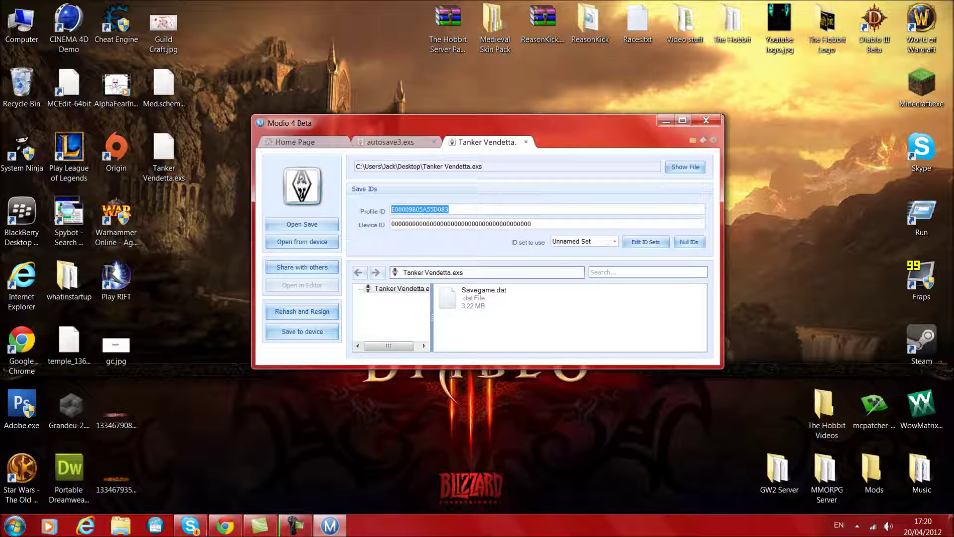
# - Copy the Device ID from autosave3.exs into the Device ID of Tanker Vendetta.exs
pyautogui.hotkey('ctrl', 'shift', 'Tab')
pyautogui.moveTo(537, 224); pyautogui.dragTo(421, 224)
pyautogui.moveTo(536, 224); pyautogui.dragTo(390, 224)
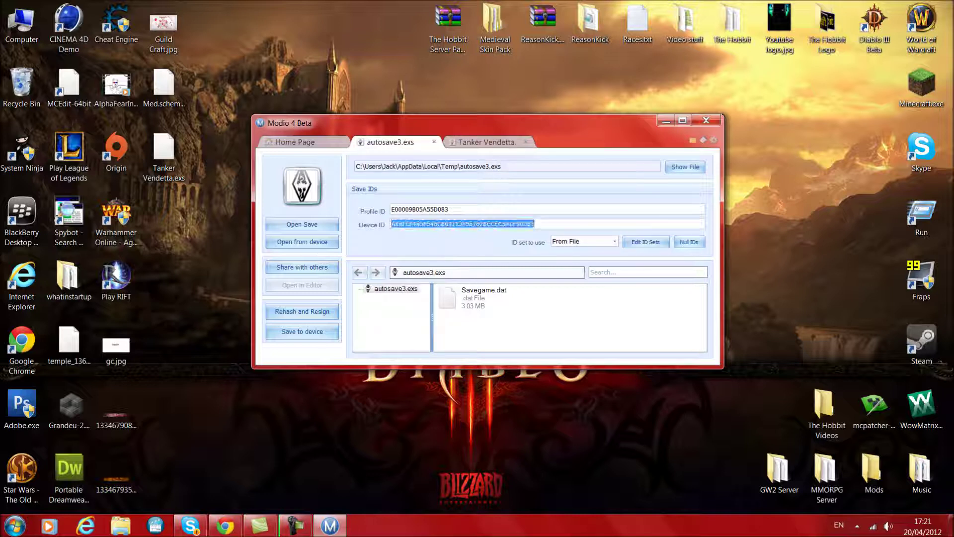
pyautogui.rightClick(453, 223)
pyautogui.click(478, 262)
pyautogui.click(486, 142)
pyautogui.moveTo(533, 224); pyautogui.dragTo(390, 224)
pyautogui.rightClick(423, 221)
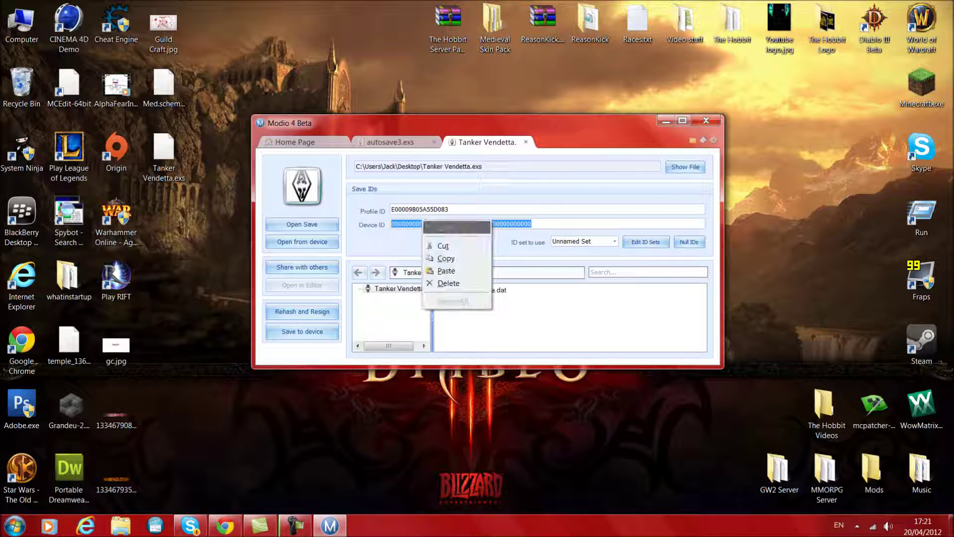
pyautogui.click(446, 271)
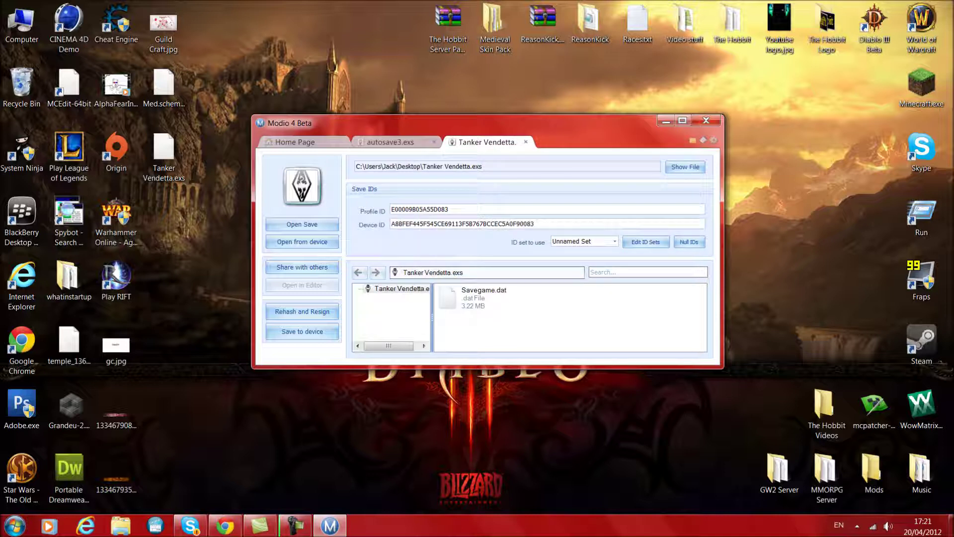
# - Close the autosave3.exs save, and rehash and resign Tanker Vendetta.exs
pyautogui.hotkey('ctrl', 'shift', 'Tab')
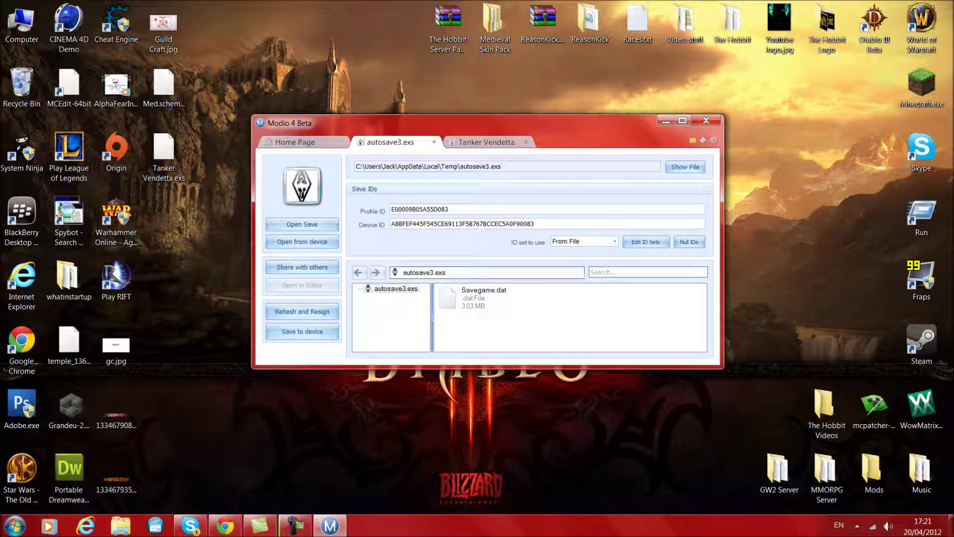
pyautogui.click(434, 143)
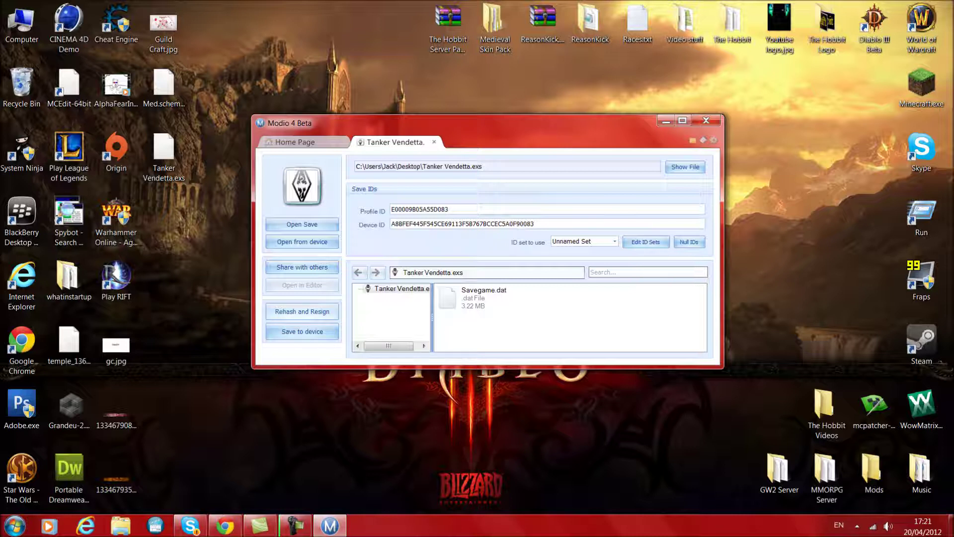
pyautogui.click(302, 311)
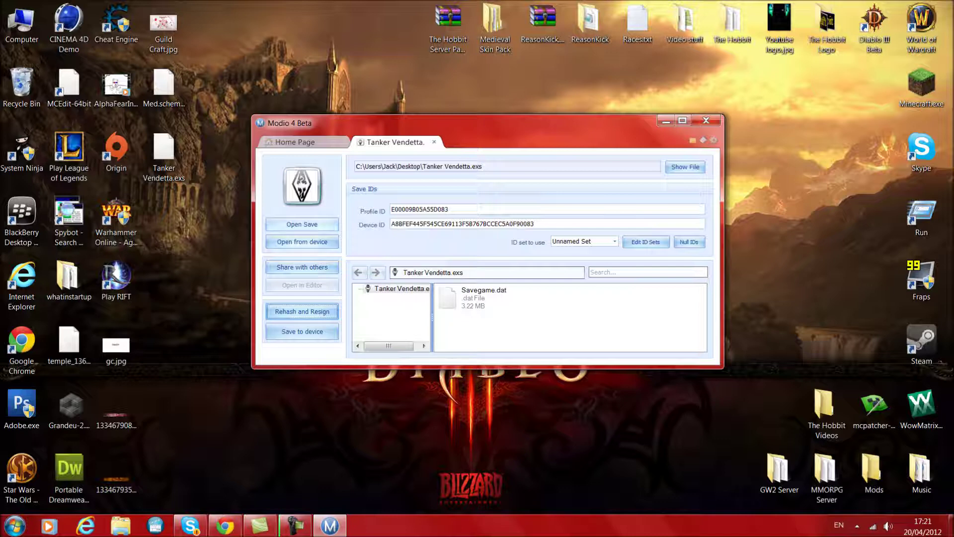
# - Close the Tanker Vendetta.exs save and return to the Home Page
pyautogui.click(303, 142)
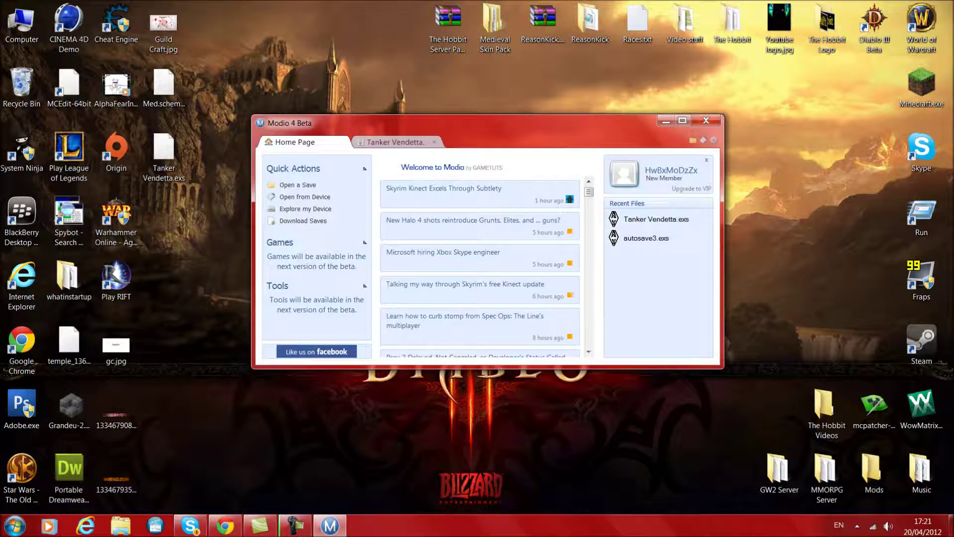
pyautogui.click(395, 142)
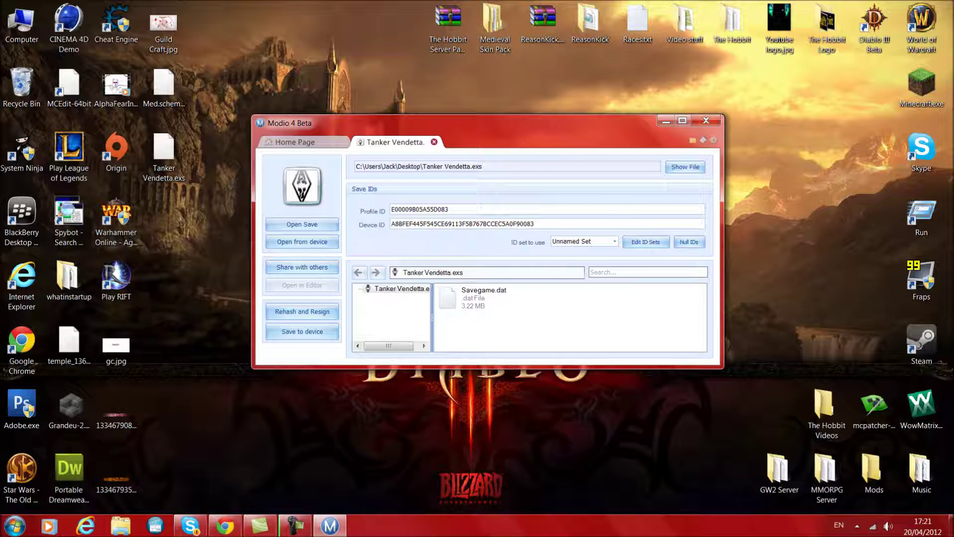
pyautogui.click(433, 142)
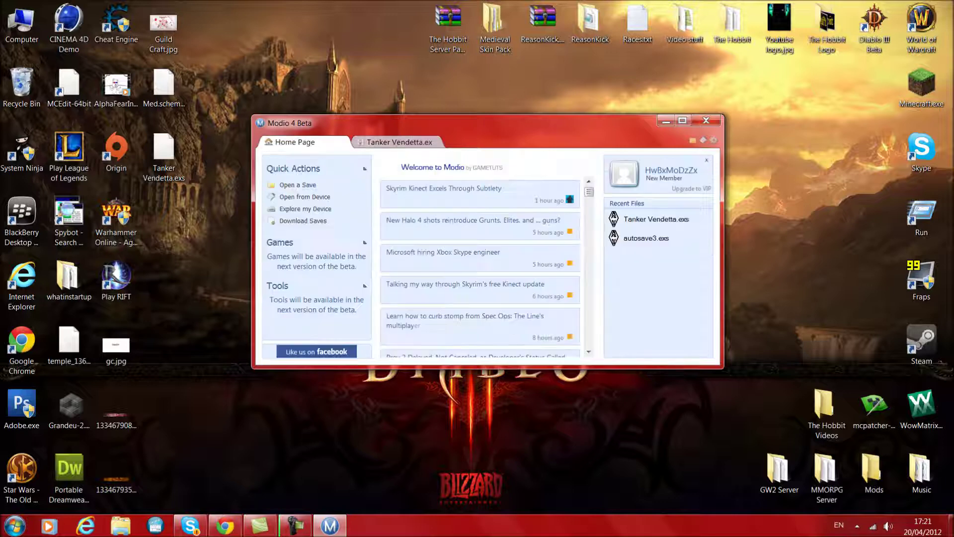
# - Explore the USB stick and open the profile's folder inside Saves and Profiles (Content)
pyautogui.click(304, 197)
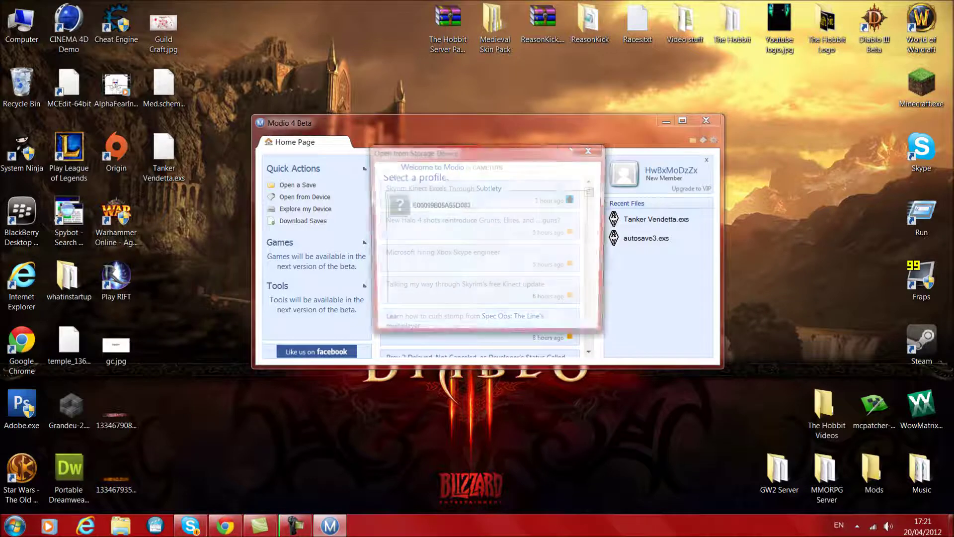
pyautogui.click(592, 148)
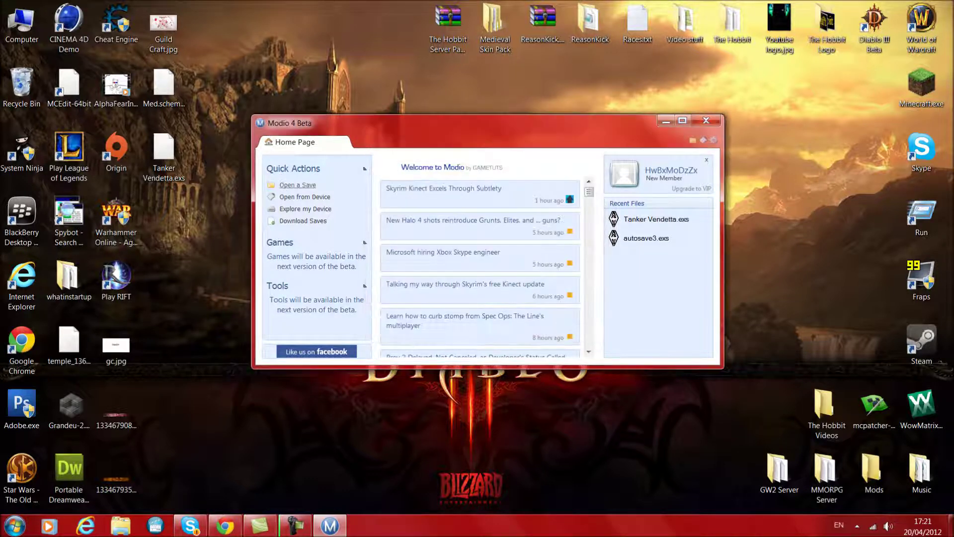
pyautogui.click(305, 209)
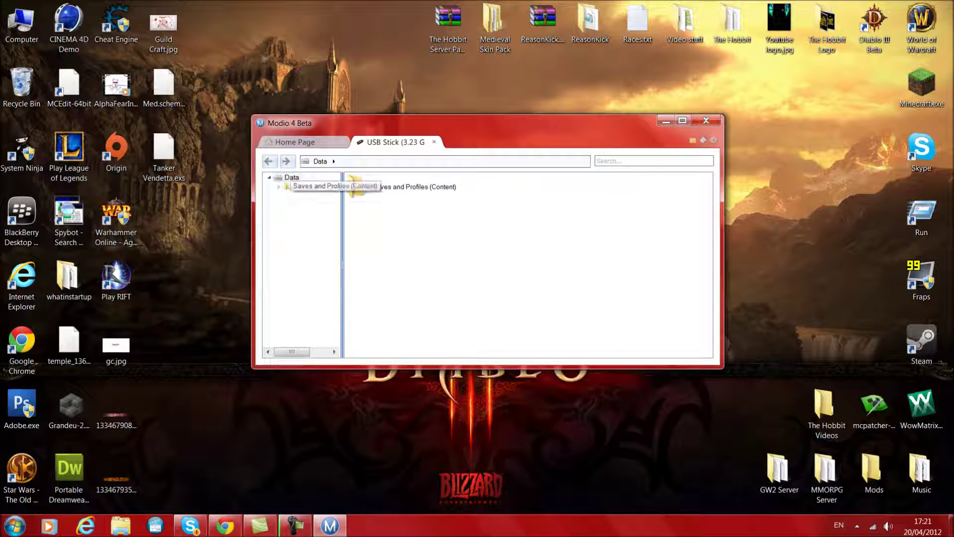
pyautogui.doubleClick(356, 187)
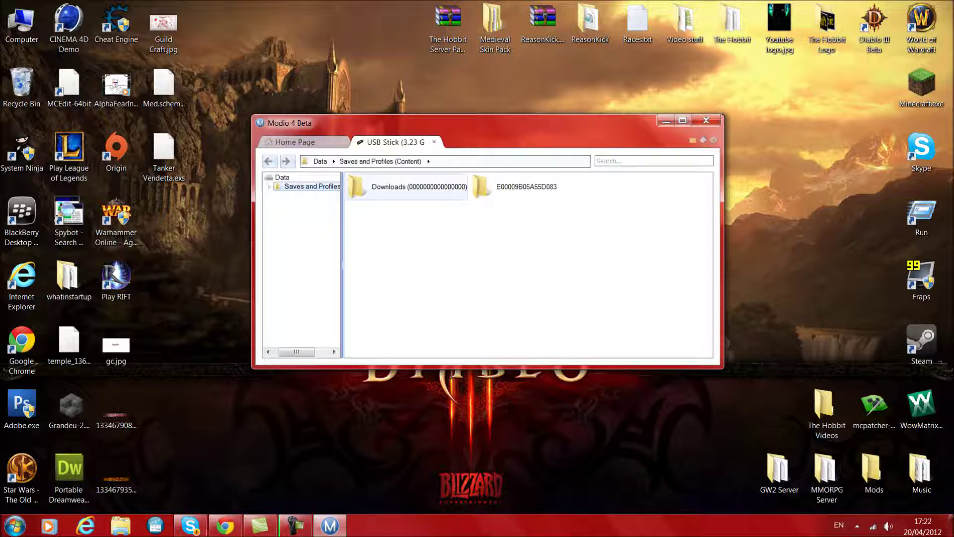
pyautogui.doubleClick(481, 186)
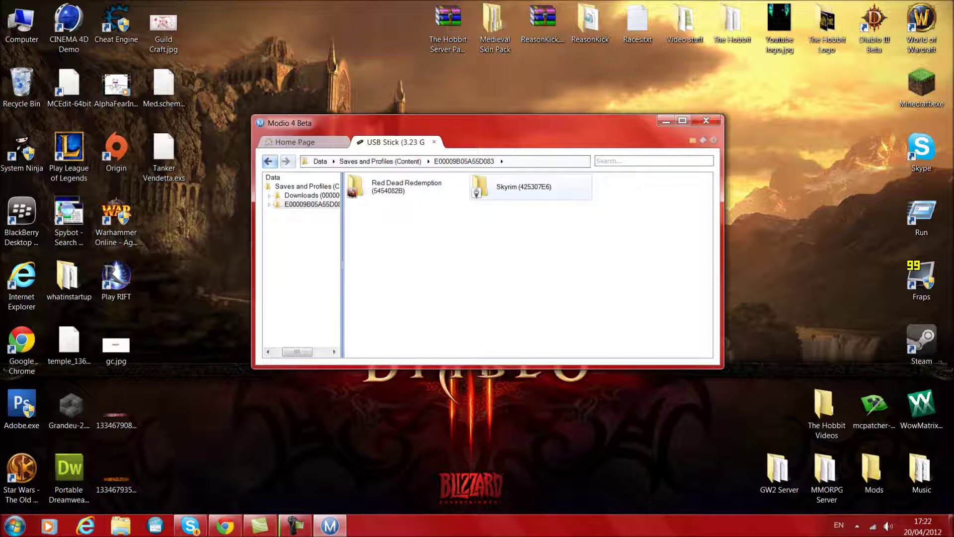
# - Look through the Downloads folder on the USB stick down to 584D07D1's Cache Files
pyautogui.click(307, 186)
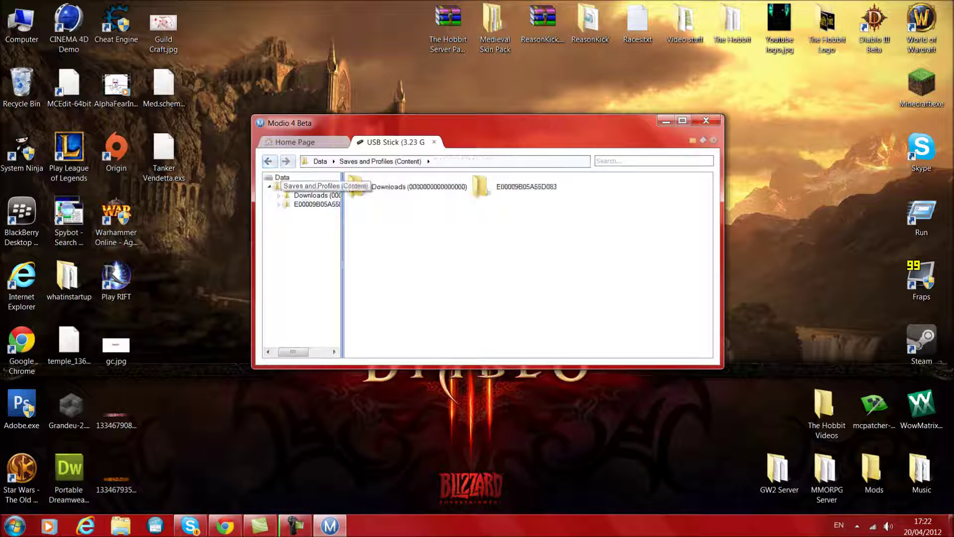
pyautogui.click(311, 194)
pyautogui.click(387, 187)
pyautogui.click(387, 187)
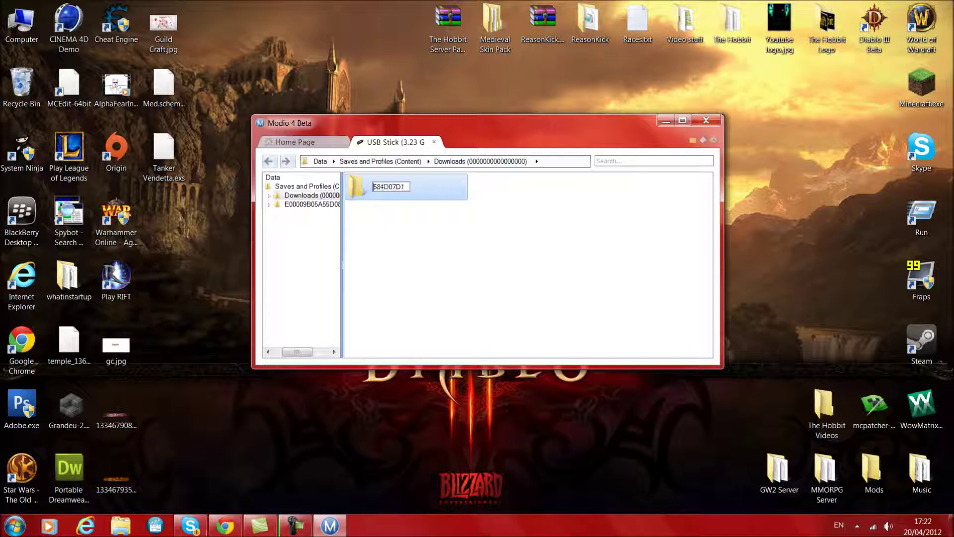
pyautogui.click(417, 187)
pyautogui.doubleClick(386, 187)
pyautogui.doubleClick(386, 187)
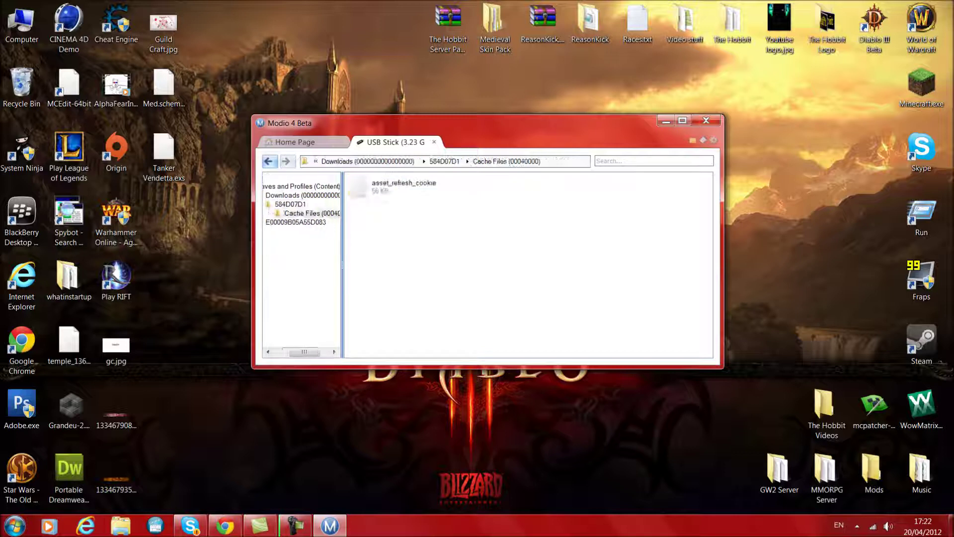
# - Open the Saves folder under Skyrim in the profile's folder on the USB stick
pyautogui.click(295, 221)
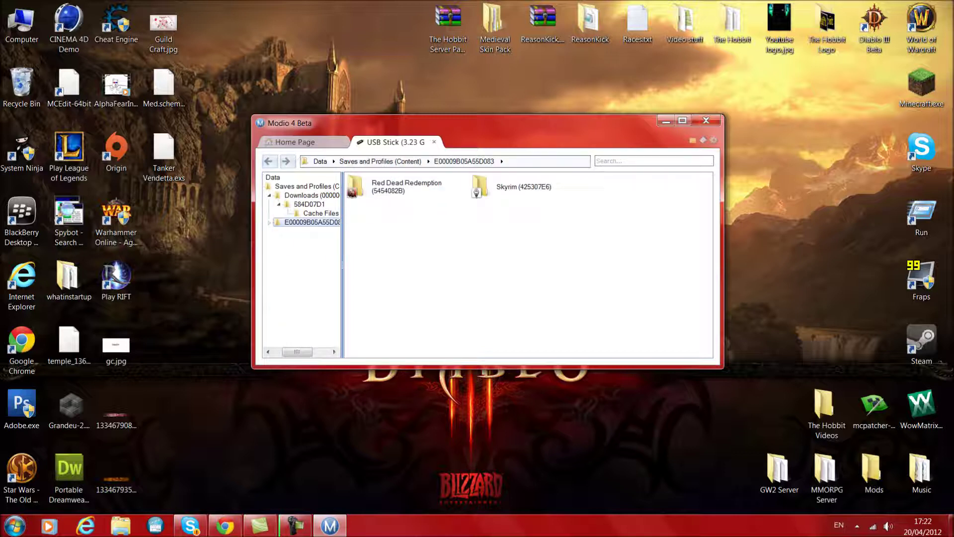
pyautogui.doubleClick(518, 187)
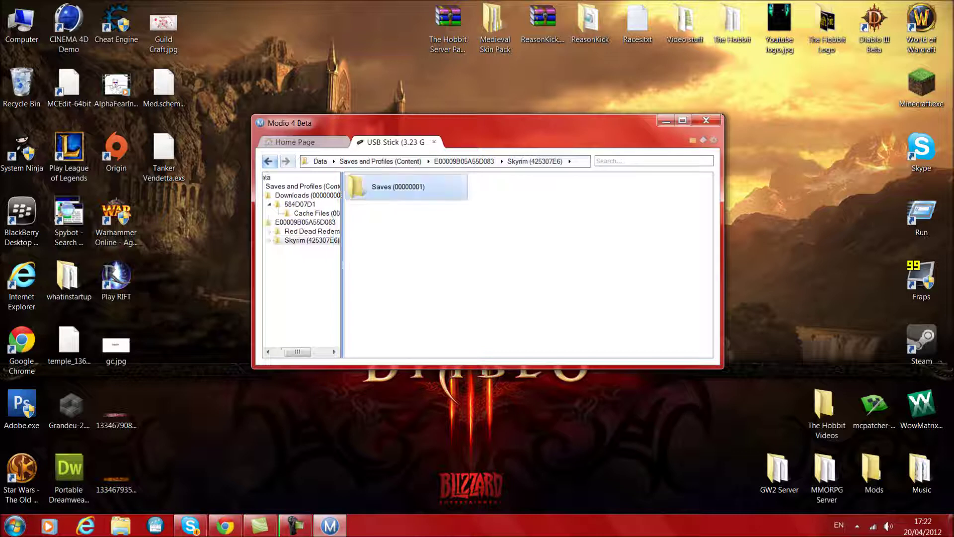
pyautogui.doubleClick(397, 187)
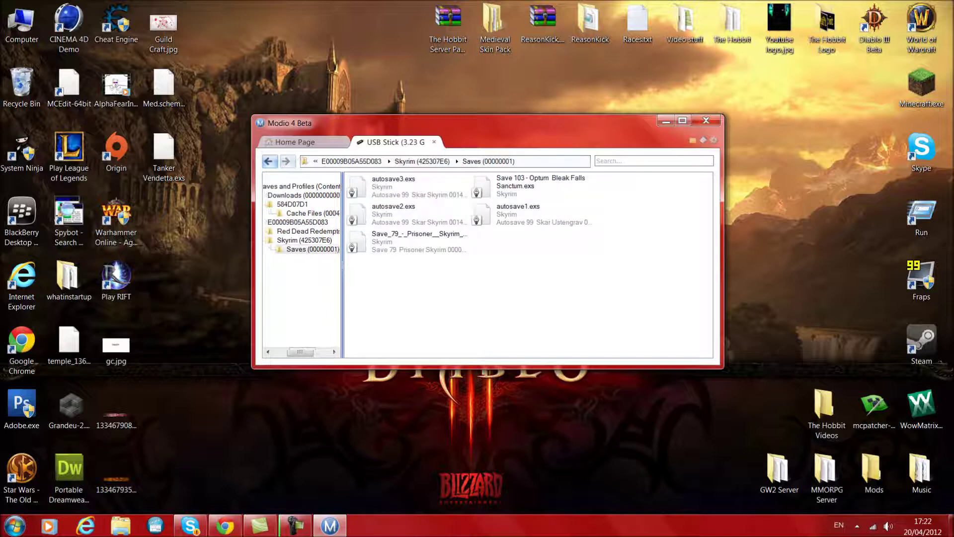
# - Go back up to the USB stick's Data root and reopen Downloads inside Saves and Profiles (Content)
pyautogui.click(309, 186)
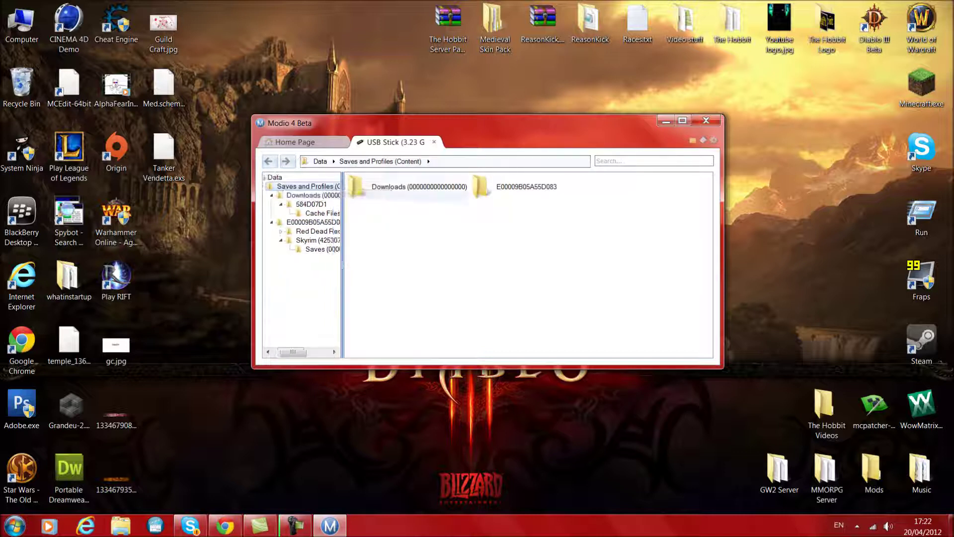
pyautogui.click(290, 177)
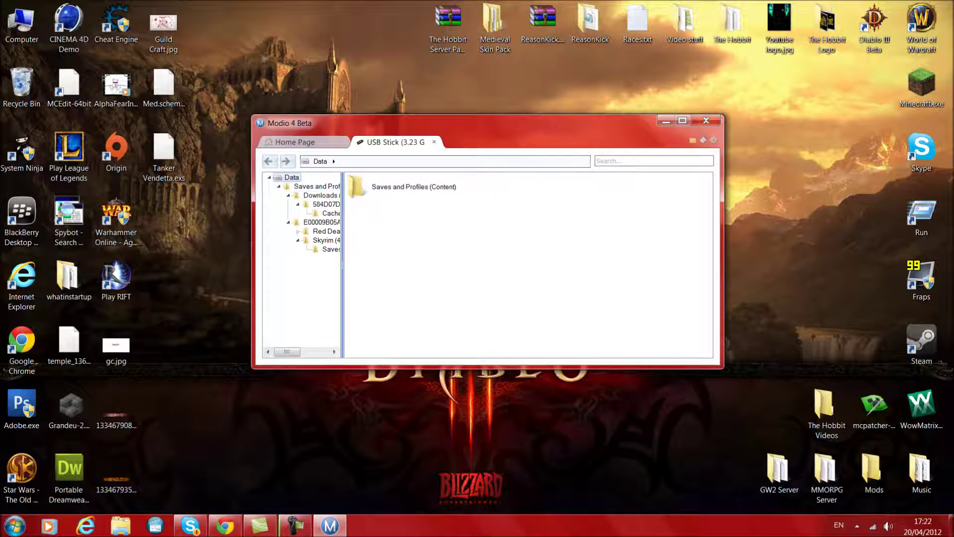
pyautogui.click(298, 186)
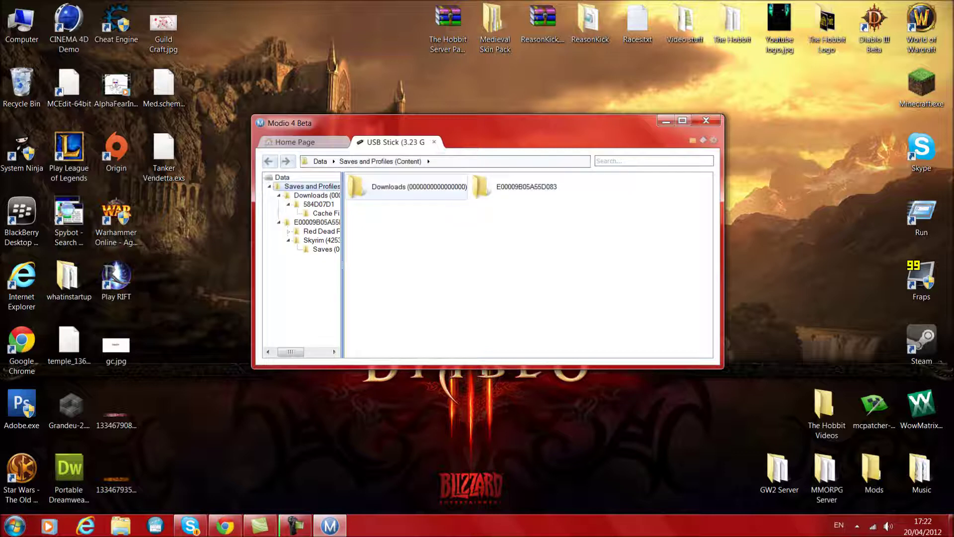
pyautogui.doubleClick(397, 187)
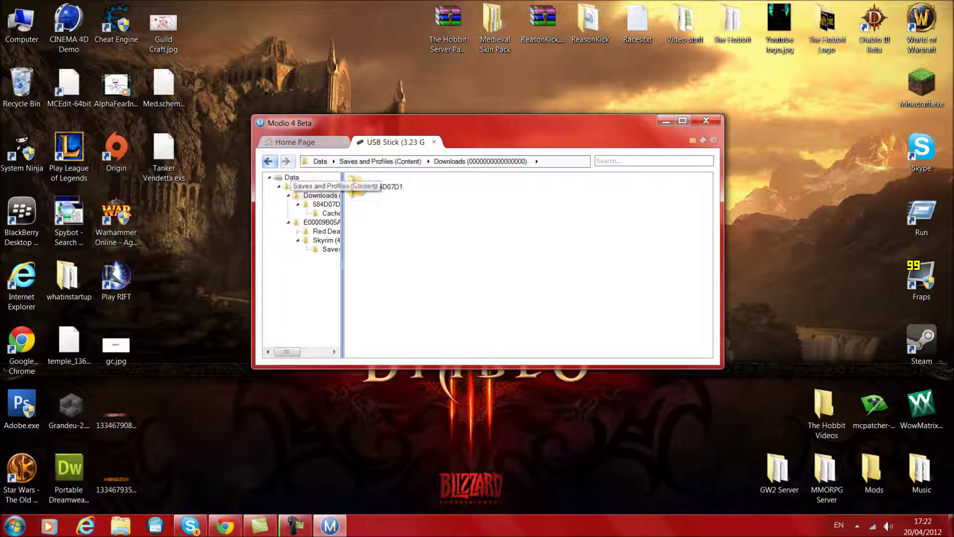
# - Reopen the modified Tanker Vendetta.exs save from the Desktop
pyautogui.click(693, 141)
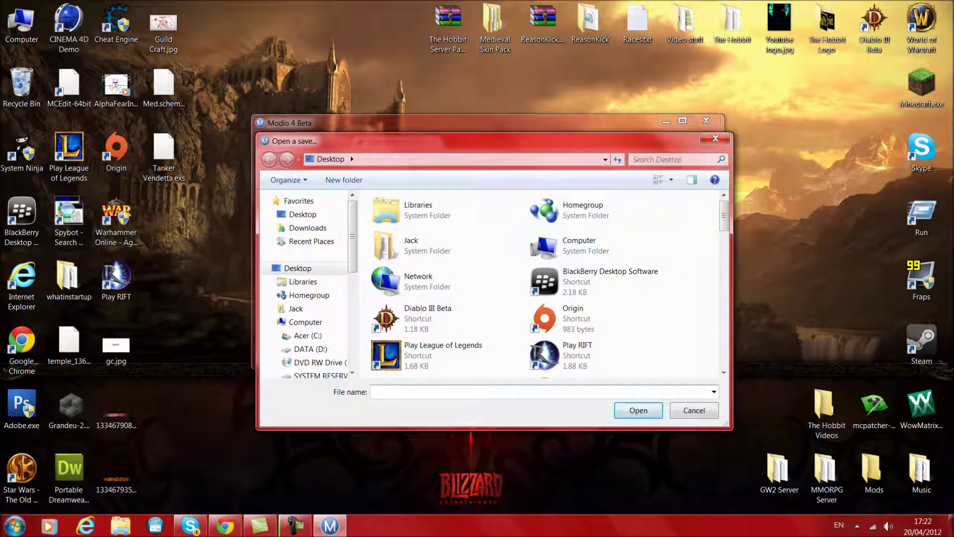
pyautogui.click(716, 139)
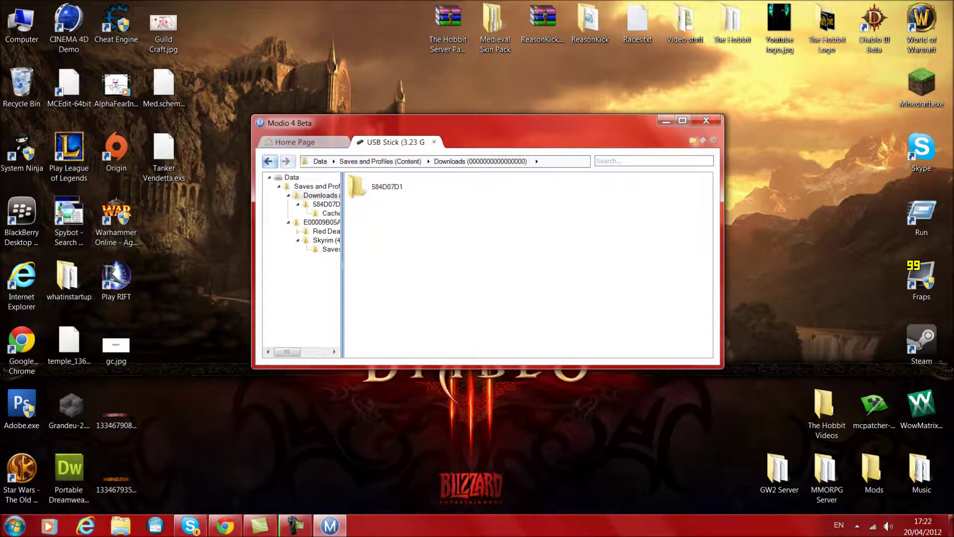
pyautogui.click(693, 140)
pyautogui.moveTo(723, 211); pyautogui.dragTo(723, 233)
pyautogui.scroll(-10, 547, 283)
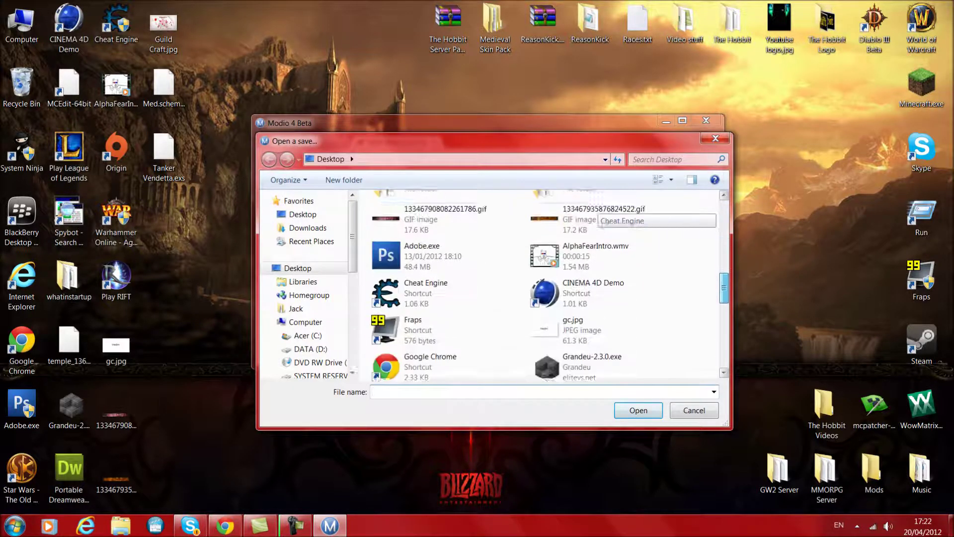
pyautogui.scroll(-3, 547, 283)
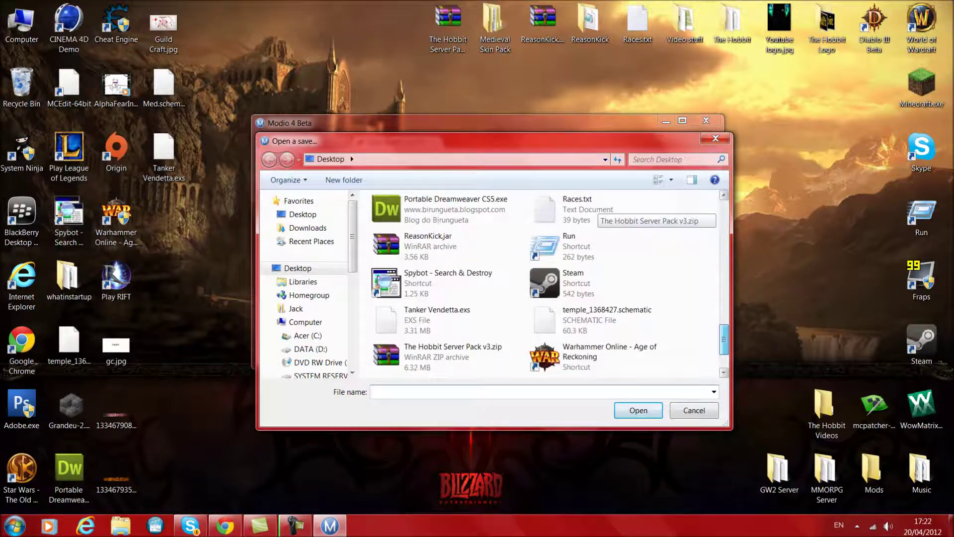
pyautogui.click(437, 317)
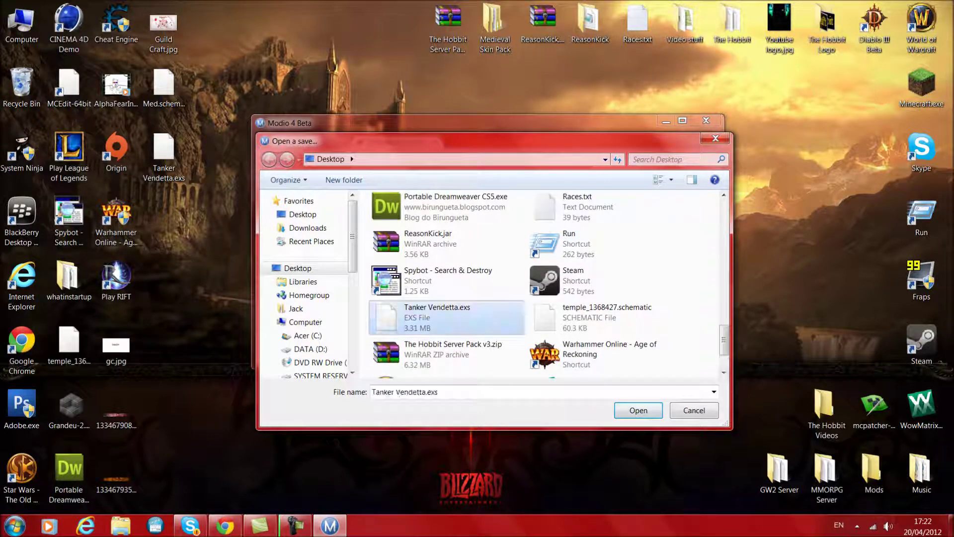
pyautogui.click(638, 410)
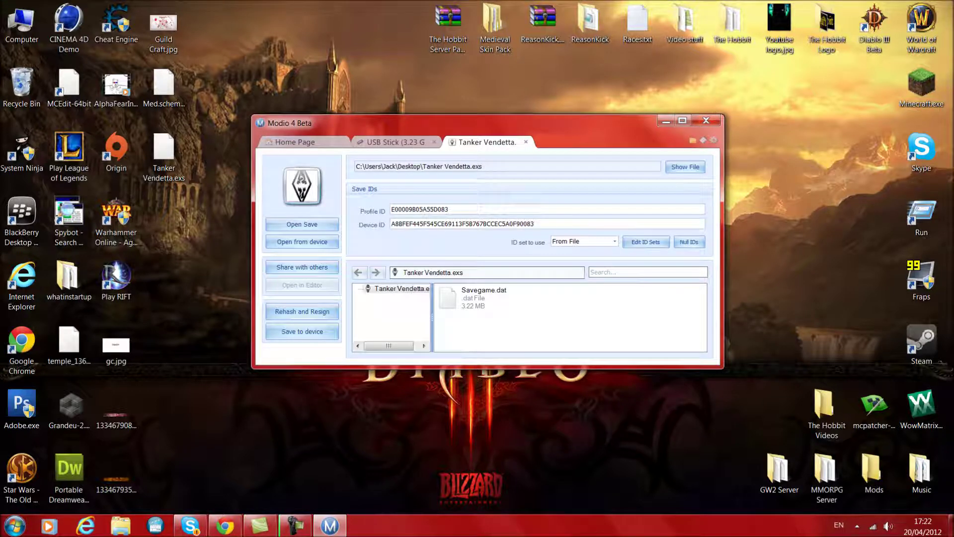
# - Save Tanker Vendetta.exs to the storage device under the listed profile and return to the USB stick's contents
pyautogui.click(396, 142)
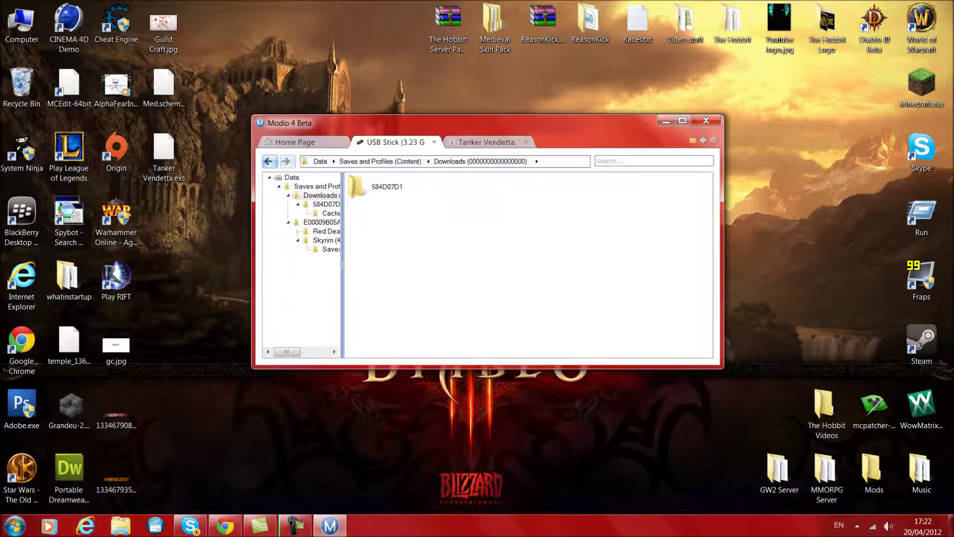
pyautogui.hotkey('ctrl', 'Tab')
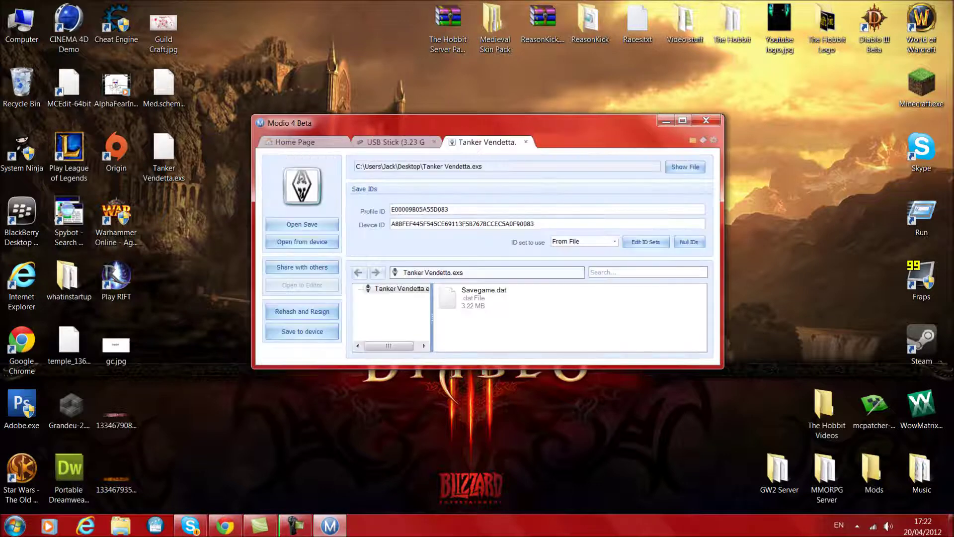
pyautogui.click(302, 331)
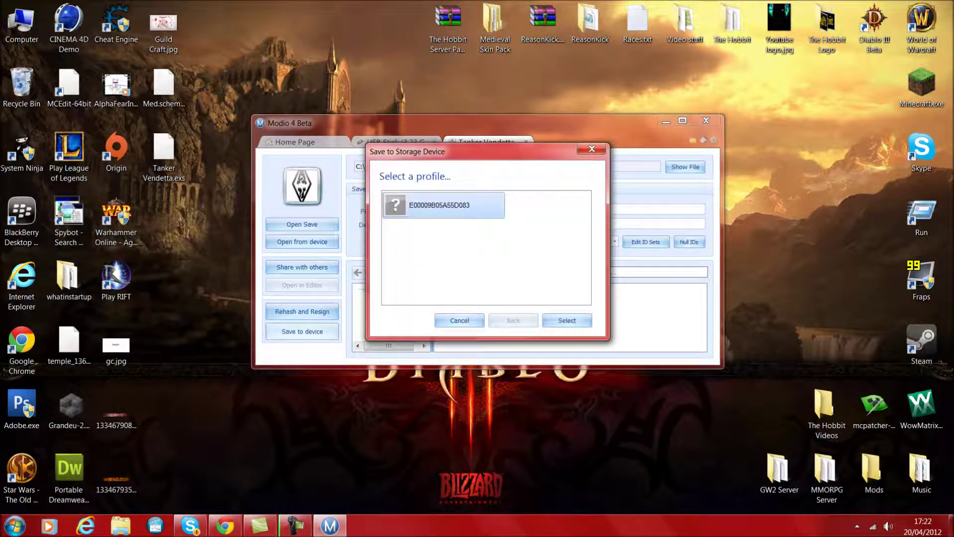
pyautogui.click(567, 320)
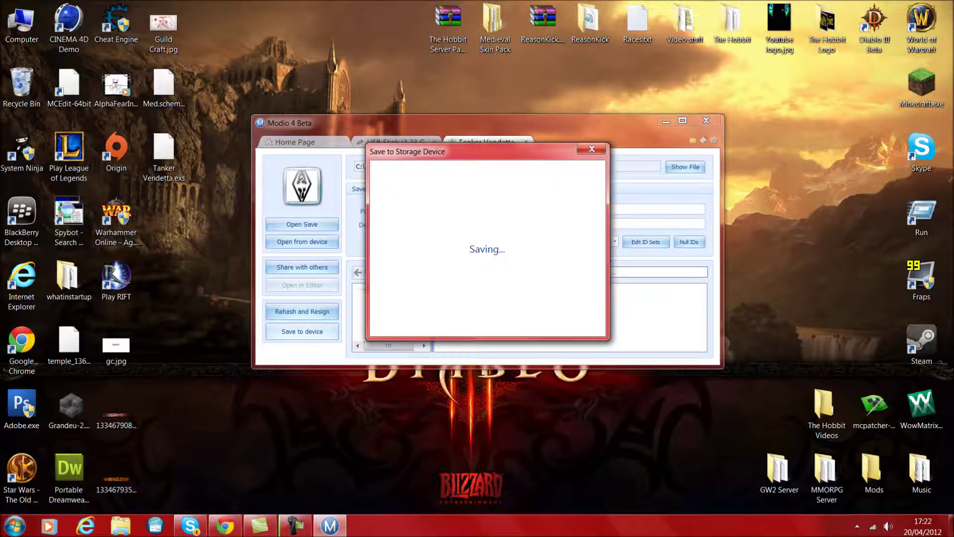
pyautogui.click(396, 142)
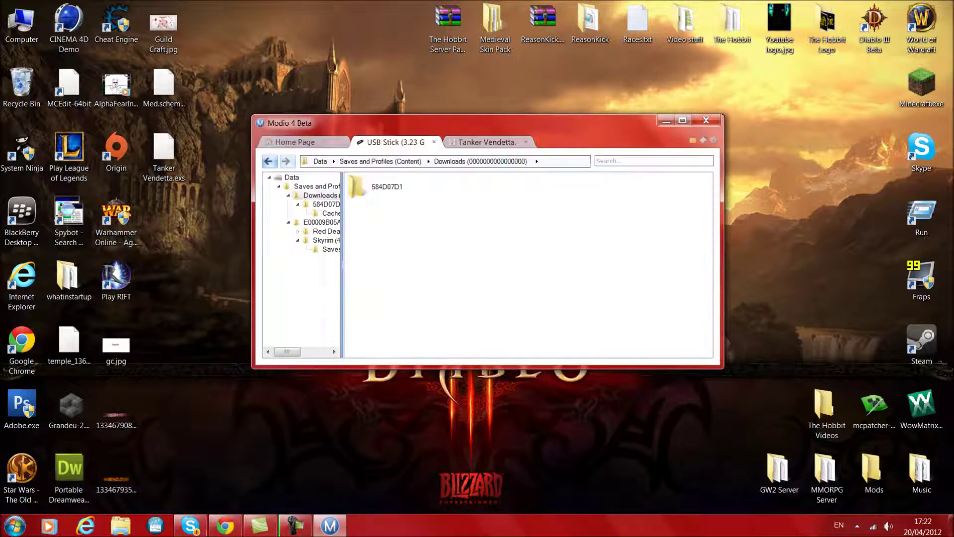
pyautogui.click(486, 142)
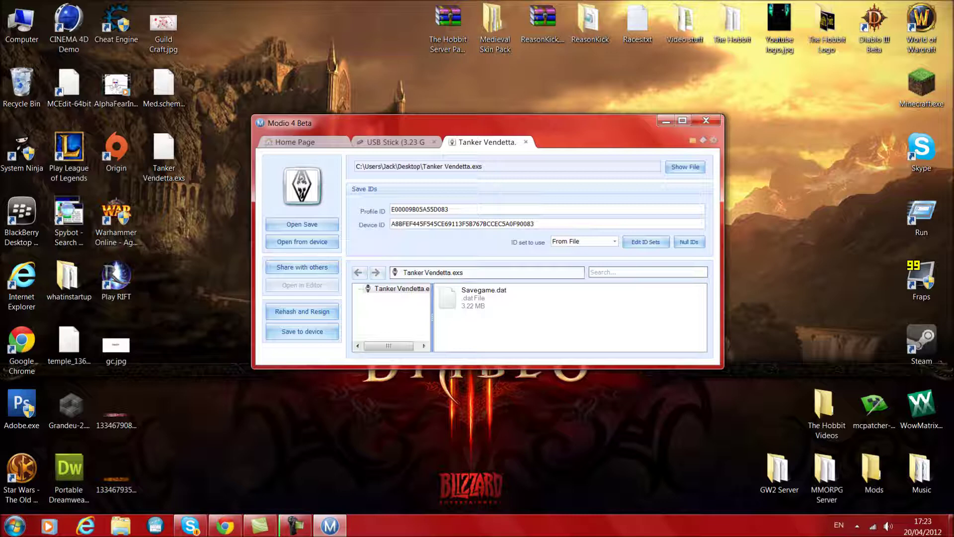
pyautogui.click(302, 331)
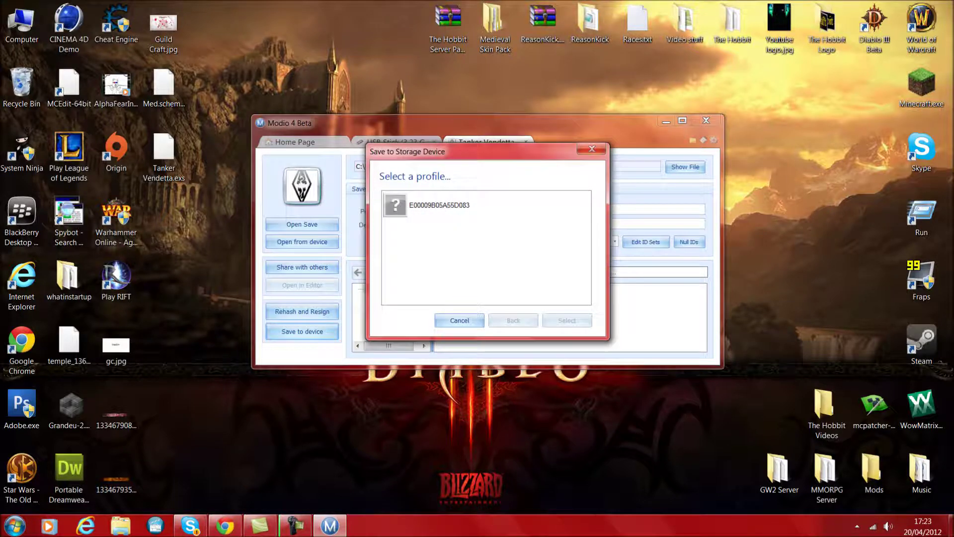
pyautogui.press('Escape')
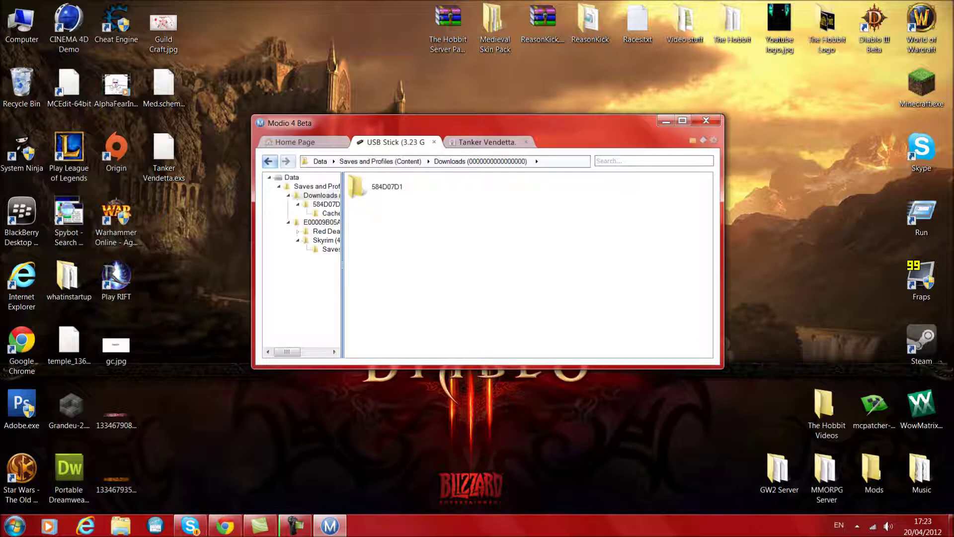
pyautogui.click(486, 142)
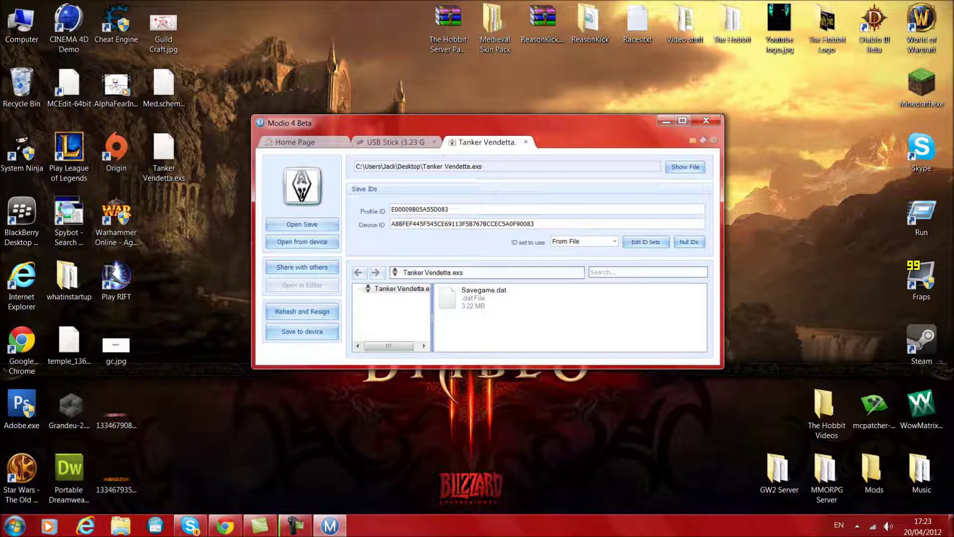
pyautogui.click(402, 142)
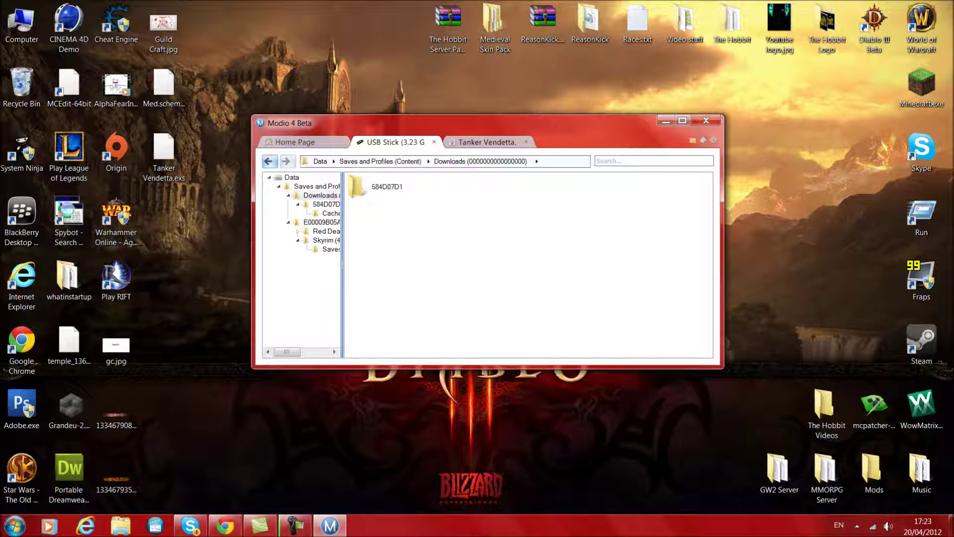
pyautogui.hotkey('ctrl', 'Tab')
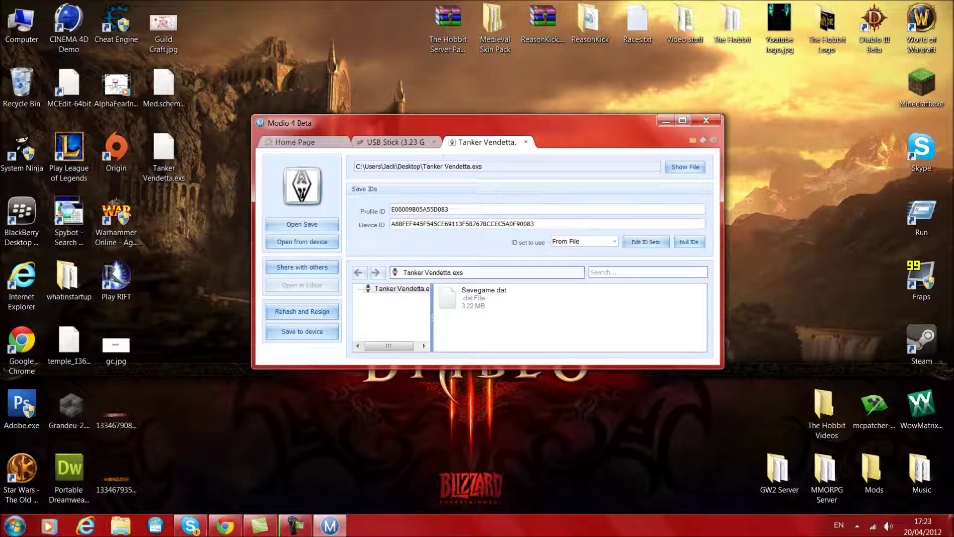
pyautogui.hotkey('ctrl', 'shift', 'Tab')
pyautogui.hotkey('ctrl', 'Tab')
pyautogui.hotkey('ctrl', 'shift', 'Tab')
pyautogui.hotkey('ctrl', 'Tab')
pyautogui.hotkey('ctrl', 'shift', 'Tab')
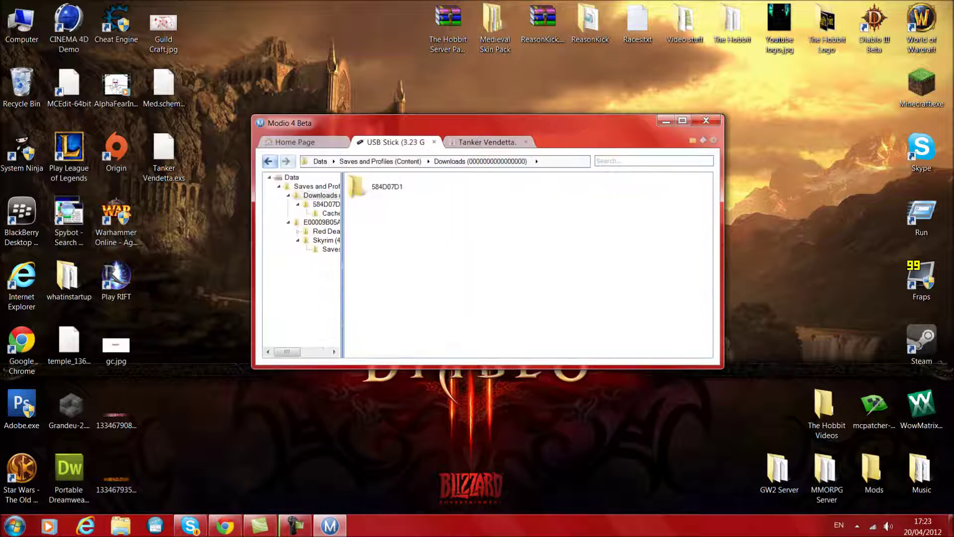
pyautogui.hotkey('ctrl', 'Tab')
pyautogui.hotkey('ctrl', 'shift', 'Tab')
pyautogui.hotkey('ctrl', 'Tab')
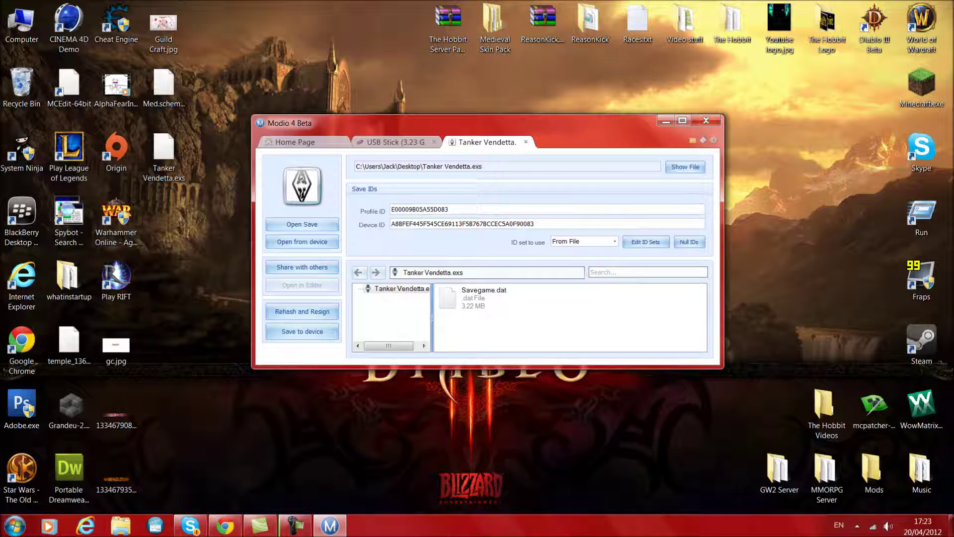